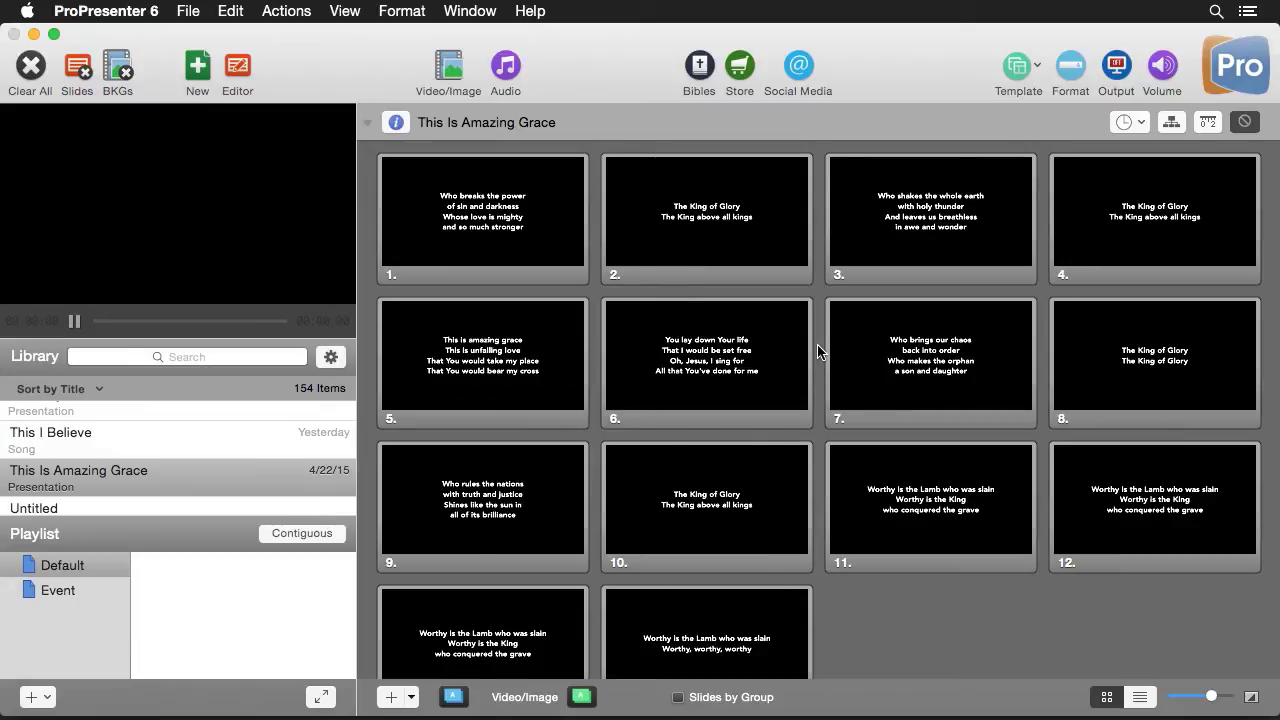
In the label preferences, set the colors of the Verse 2 and Verse 3 groups to Blue
right_click(470, 222)
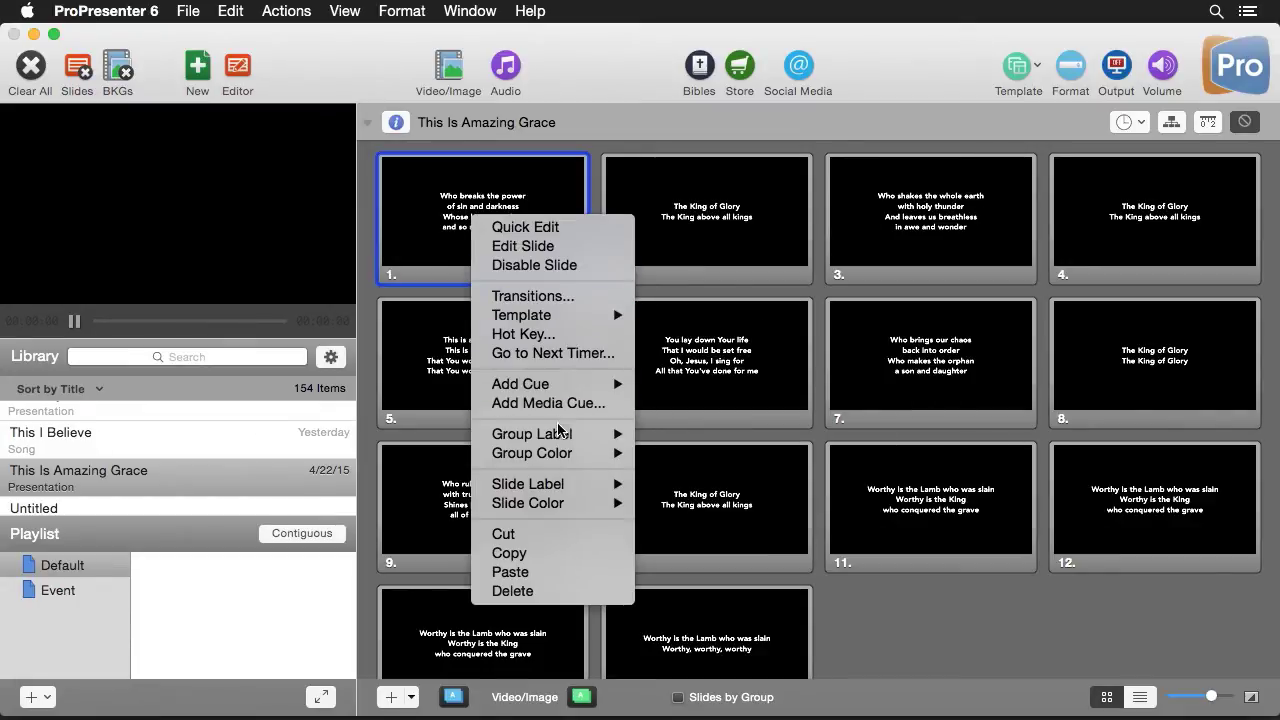
mouse_move(558, 432)
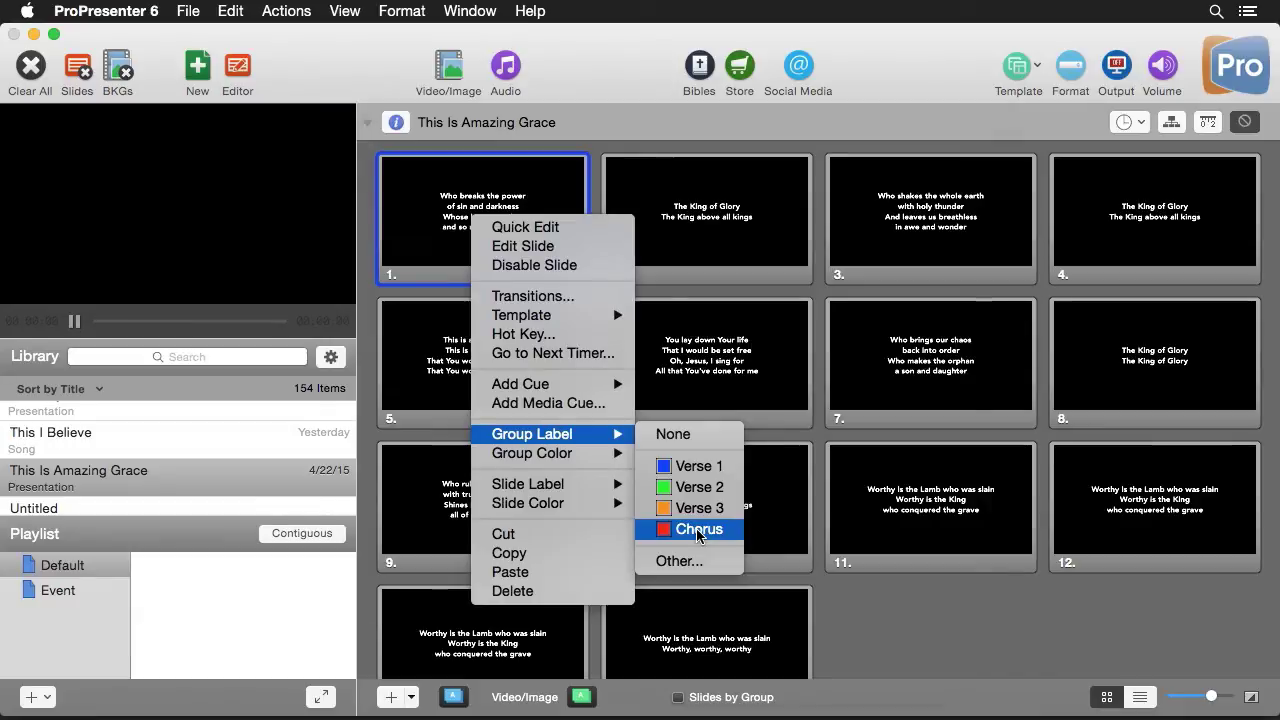
click(115, 12)
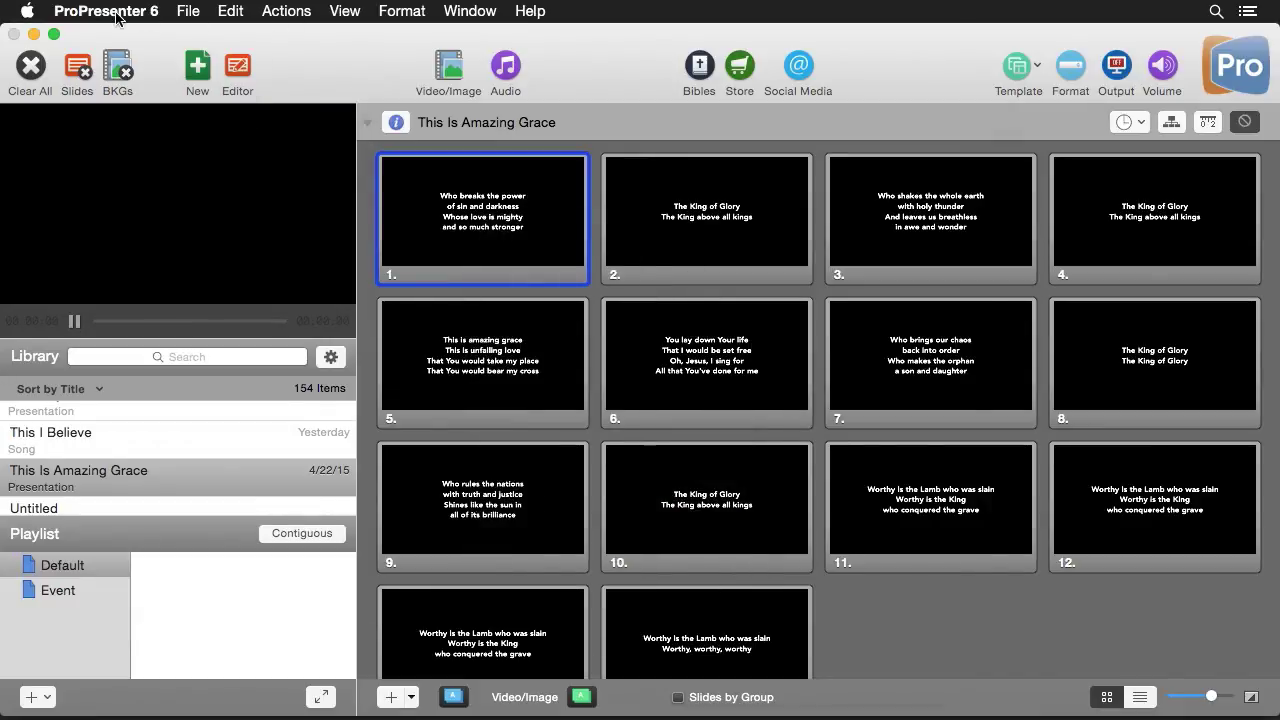
click(128, 65)
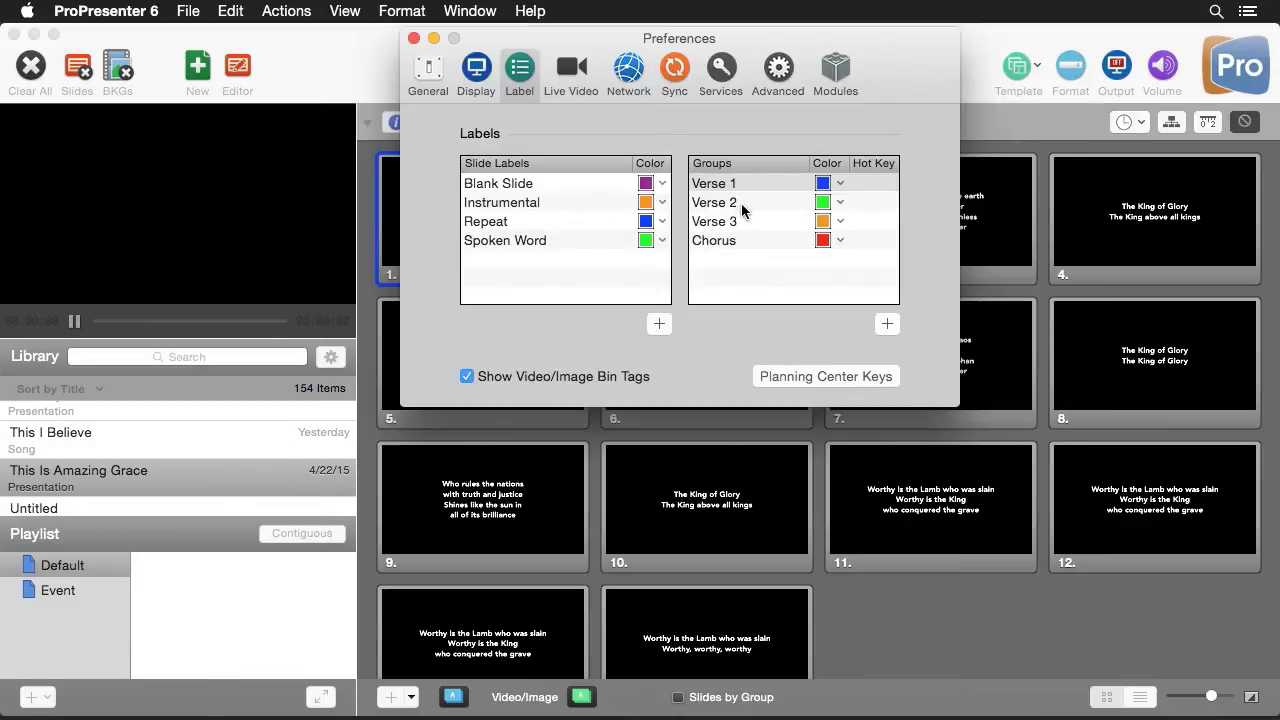
click(840, 202)
click(864, 271)
click(840, 221)
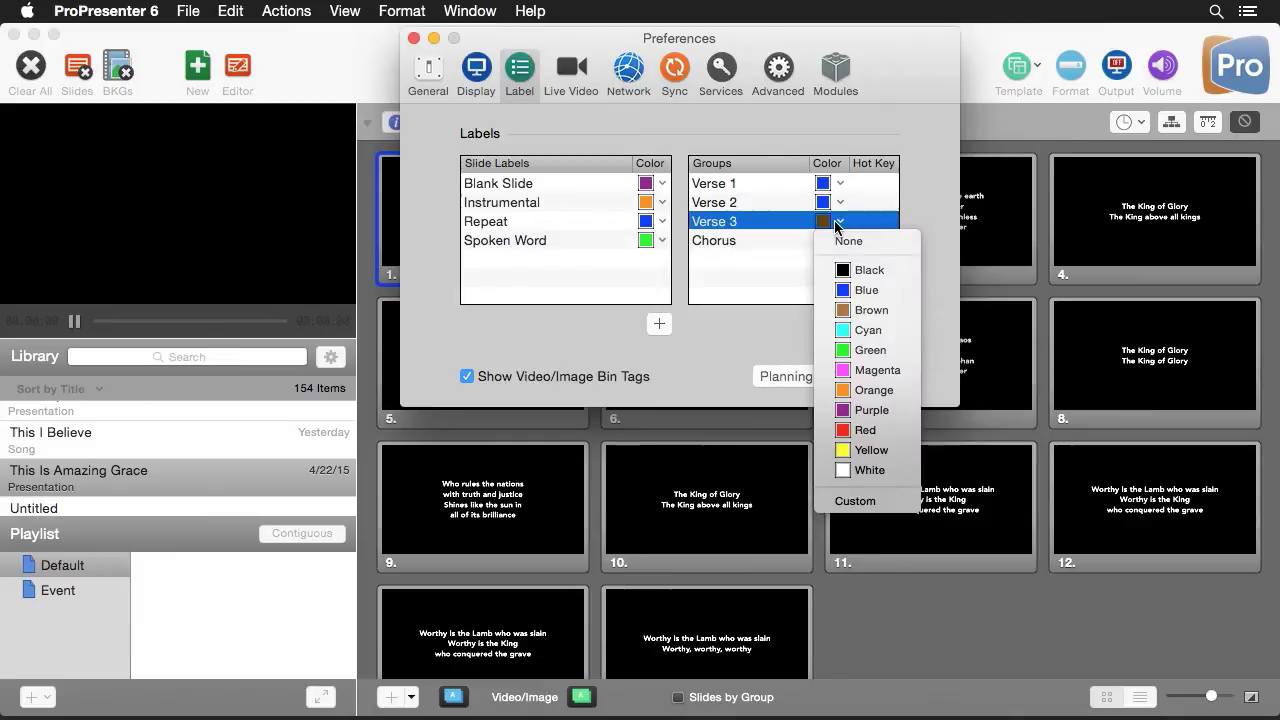
click(857, 289)
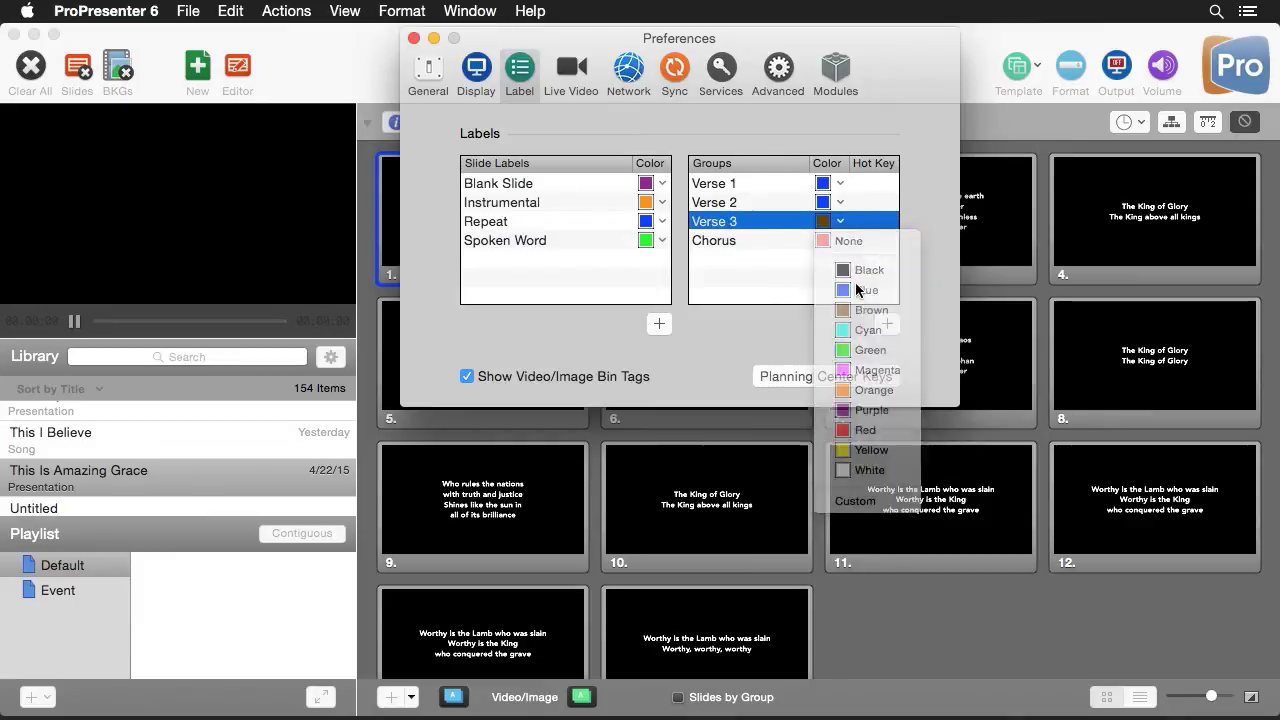
Add a group label named Bridge with the color Orange and close the preferences
click(773, 242)
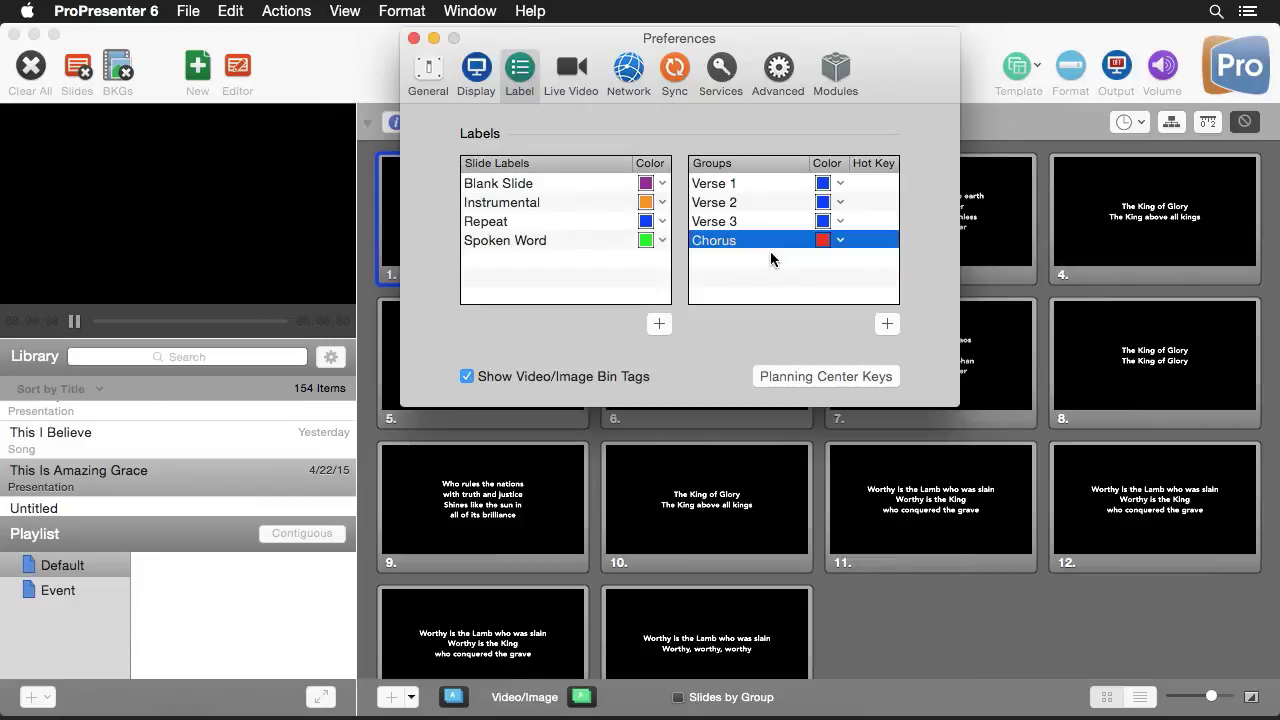
click(887, 324)
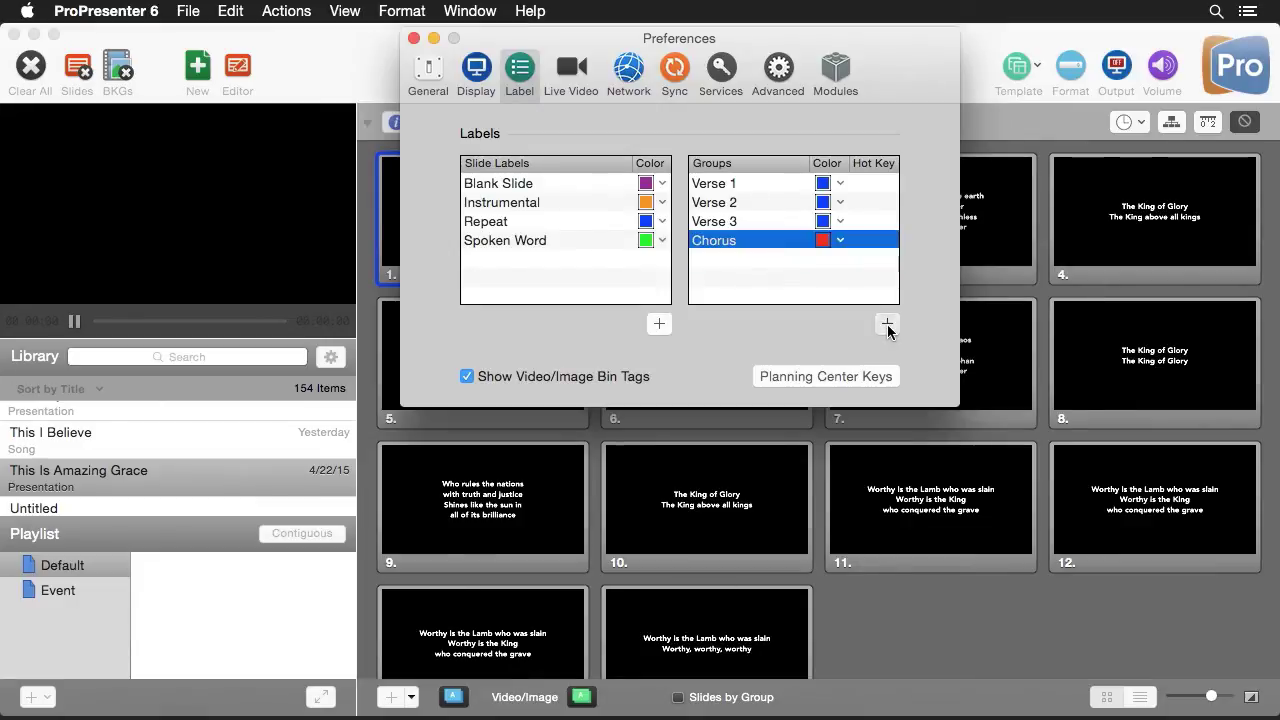
text(Bridge)
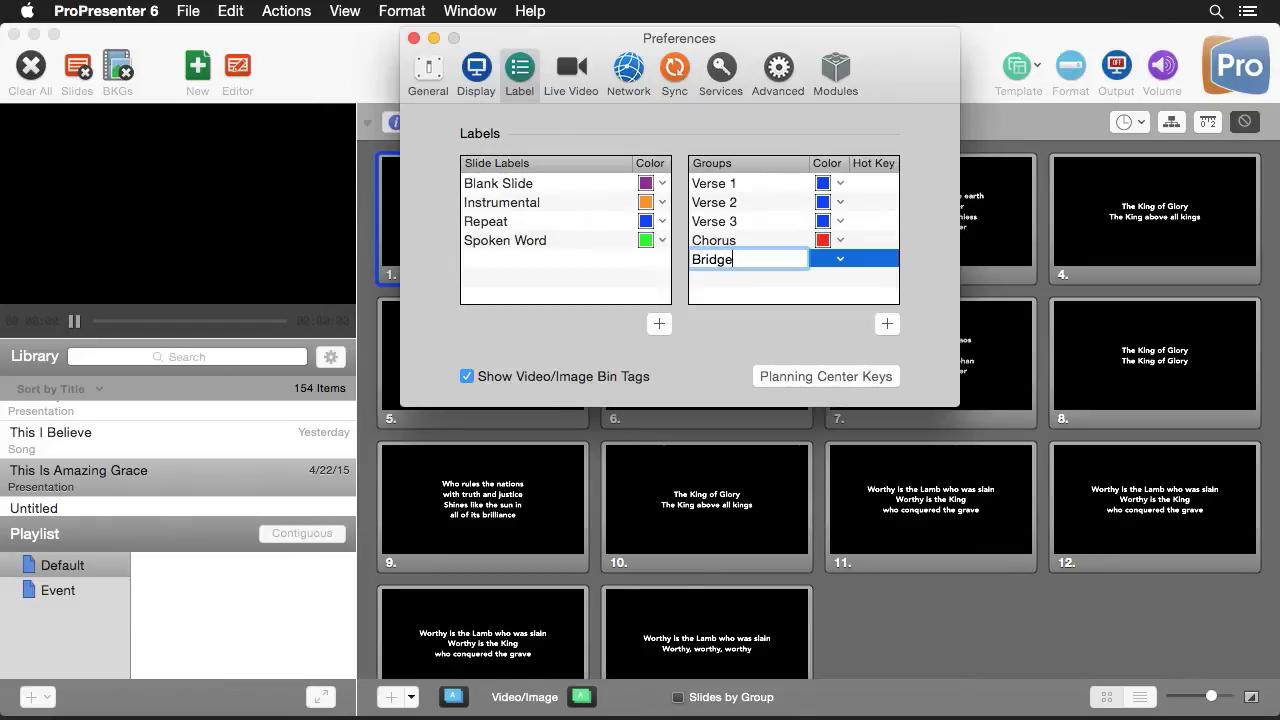
click(840, 260)
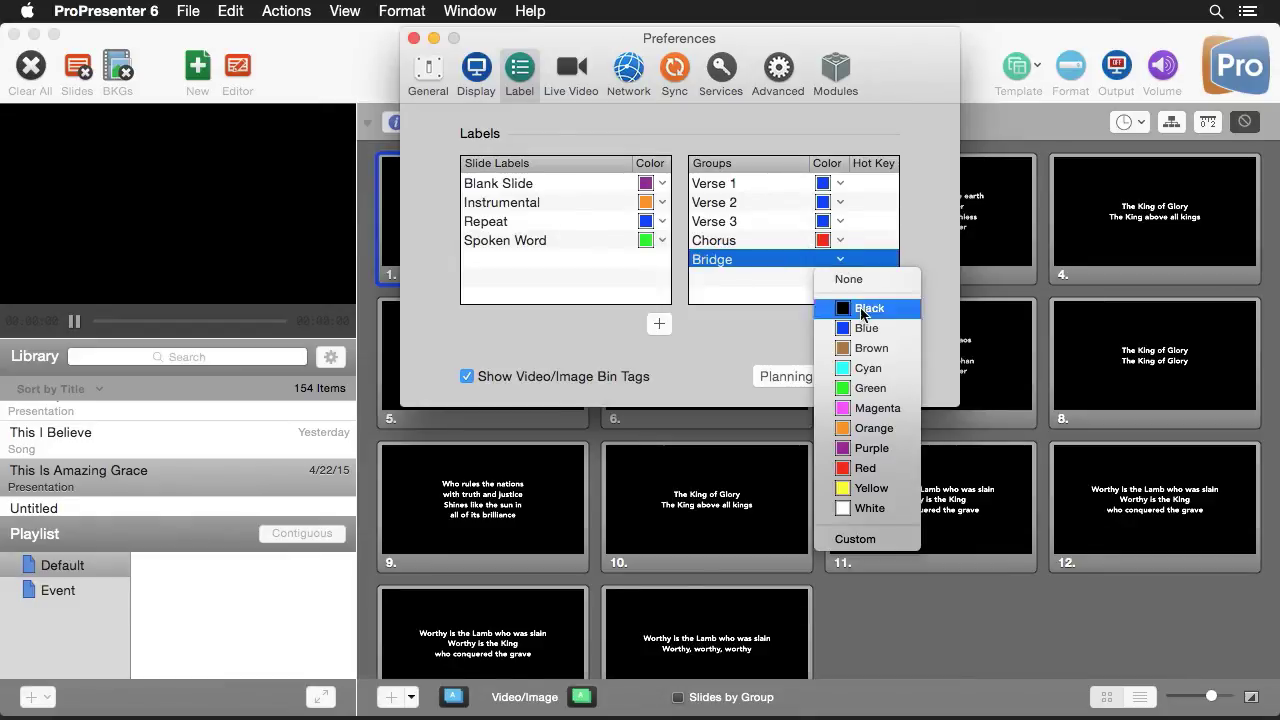
click(870, 430)
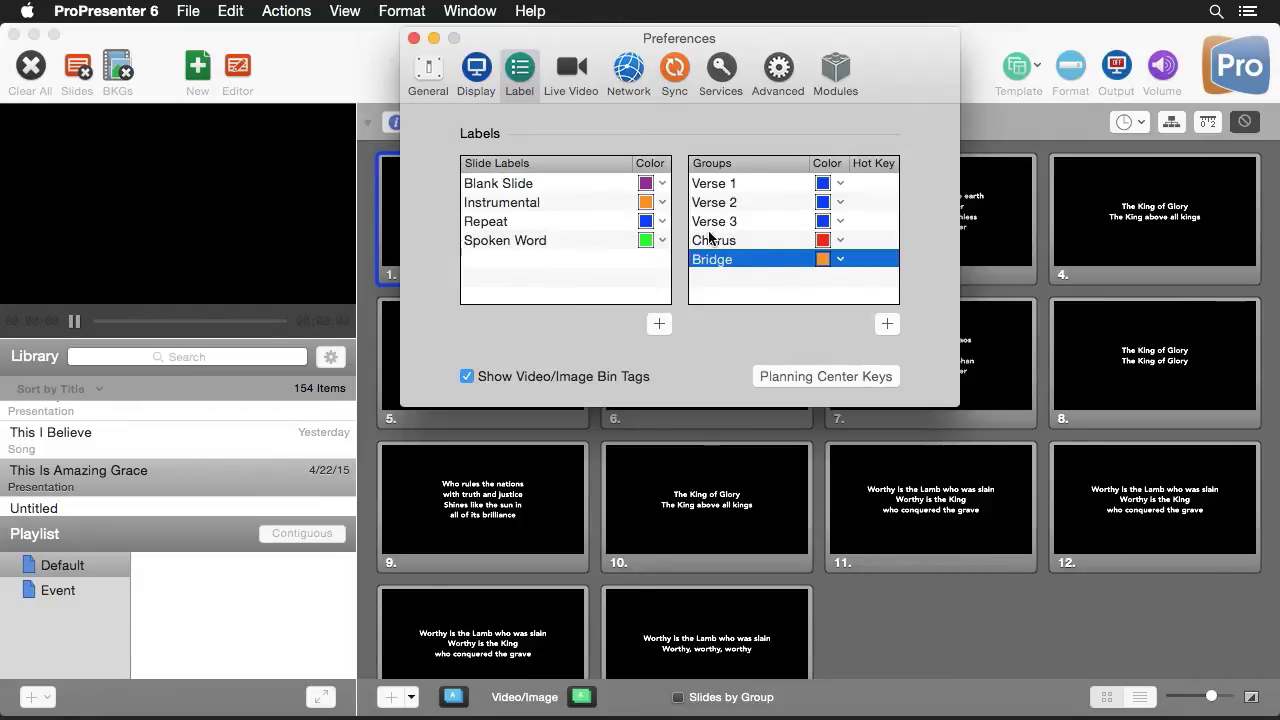
click(414, 38)
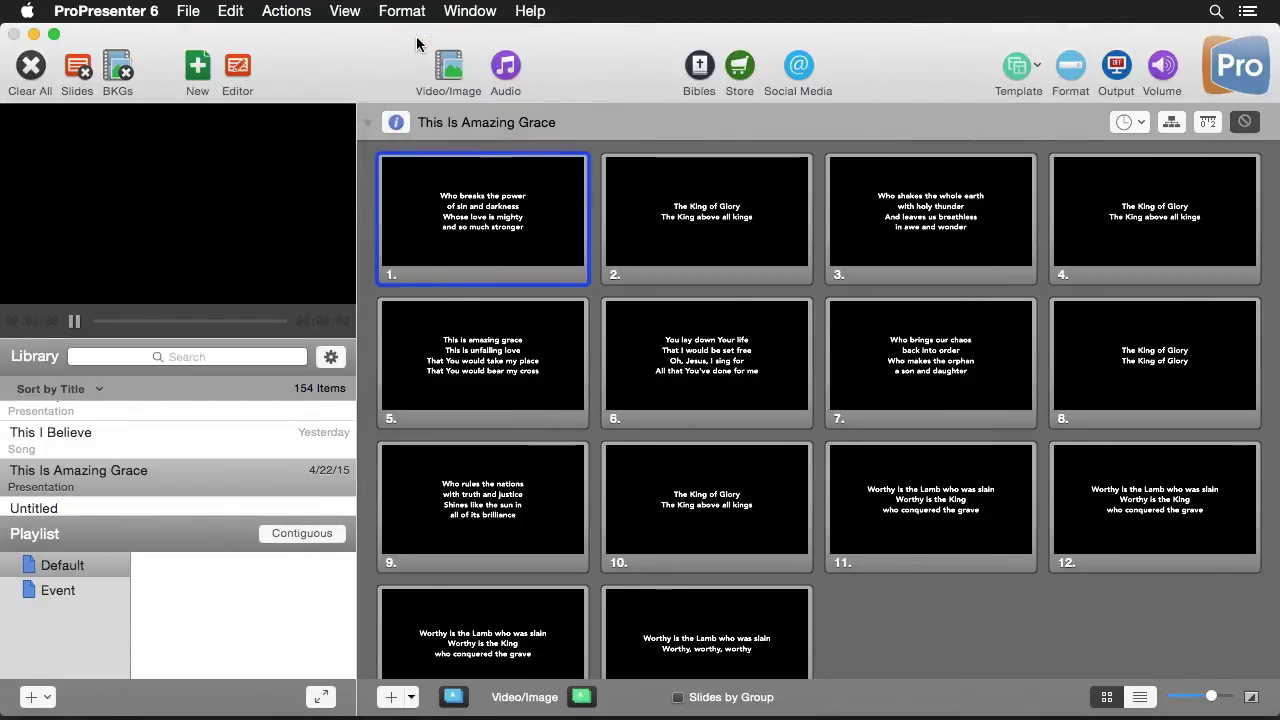
Assign the Verse 1 group label to slide 1 and start a new Chorus group at slide 5
right_click(487, 226)
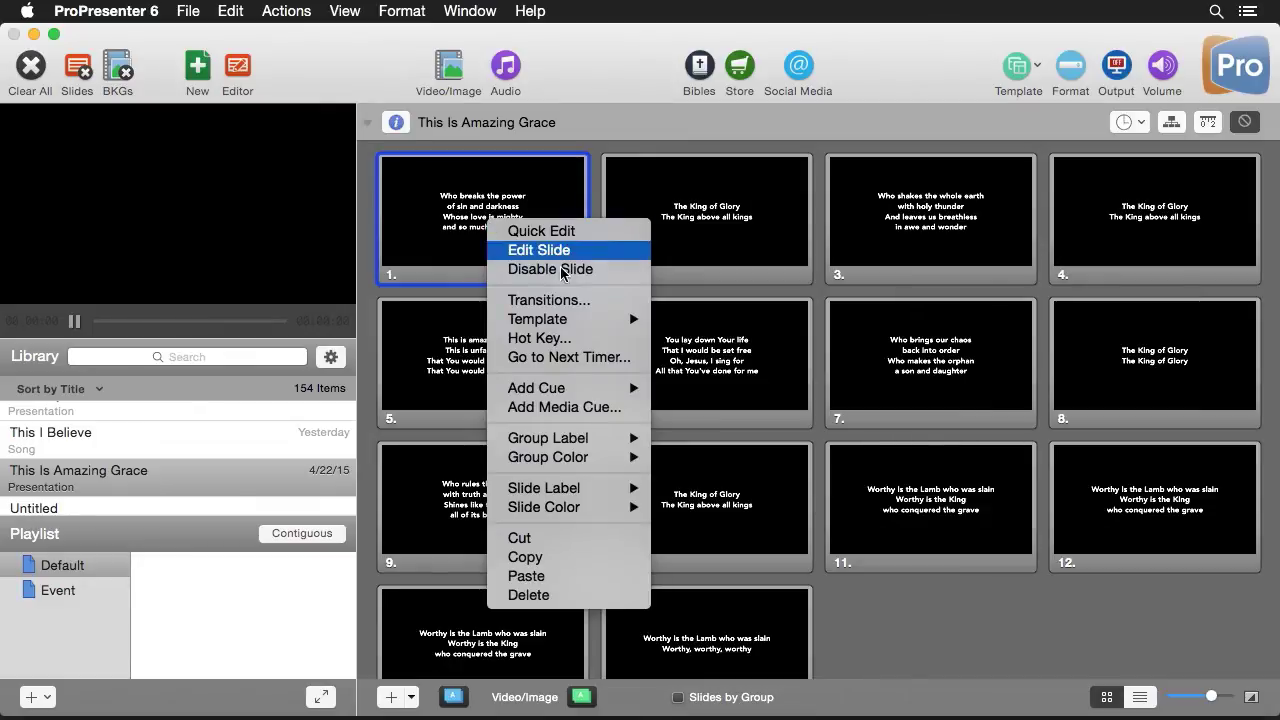
mouse_move(614, 450)
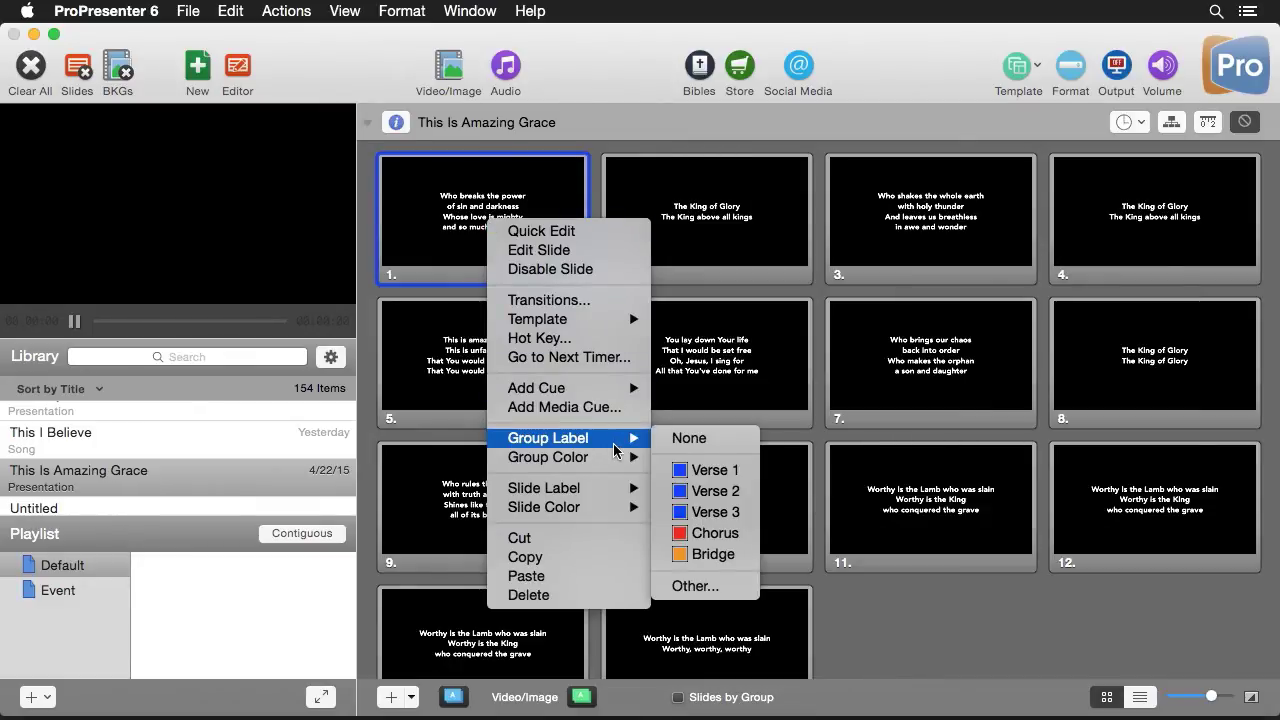
click(727, 474)
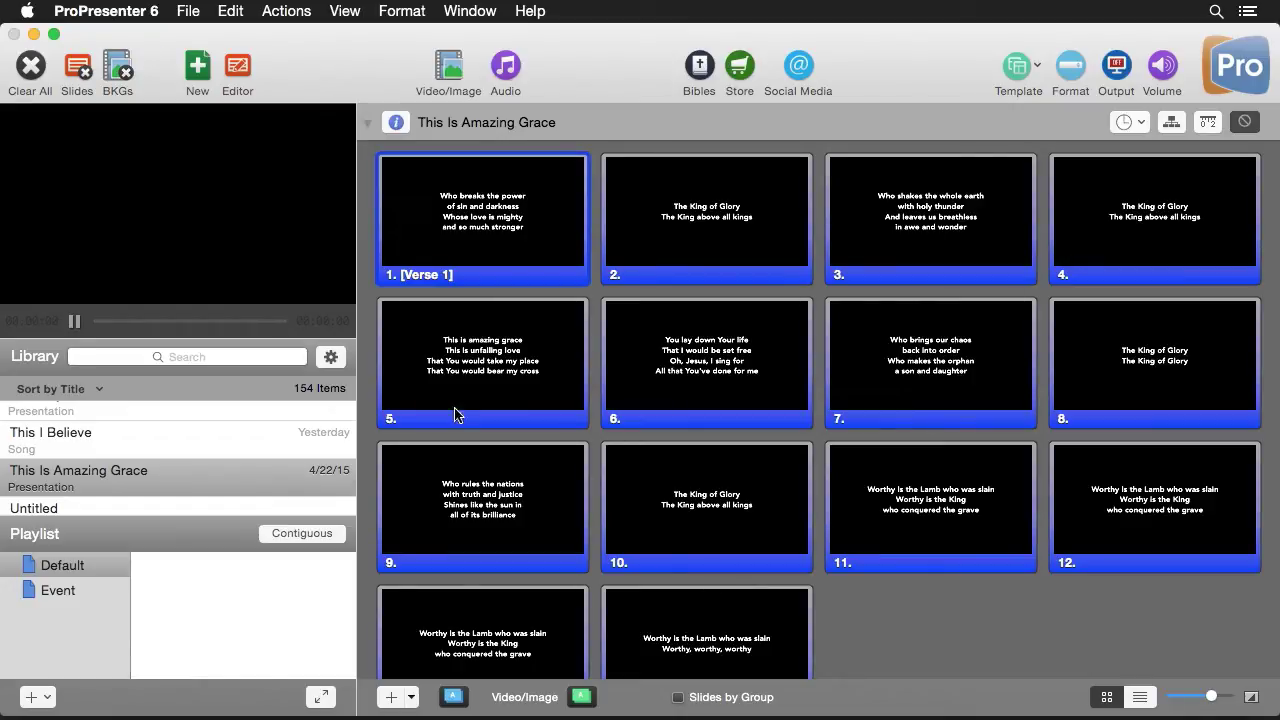
right_click(481, 360)
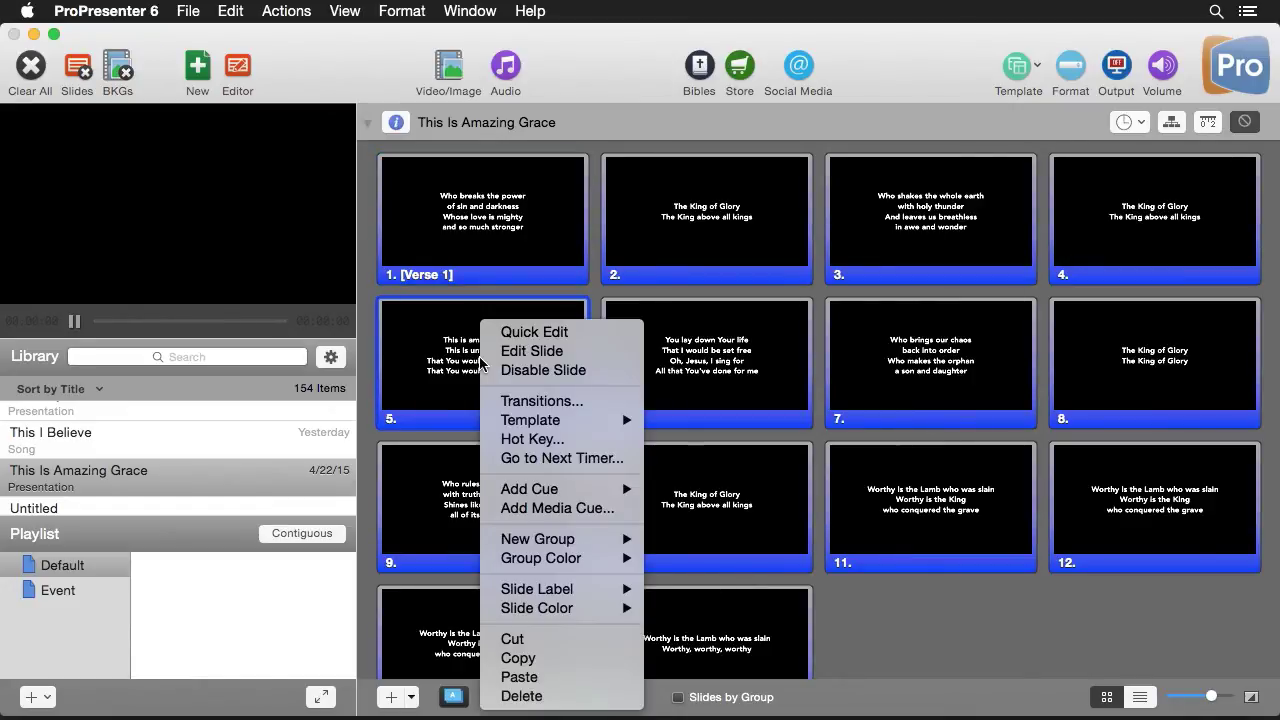
mouse_move(593, 547)
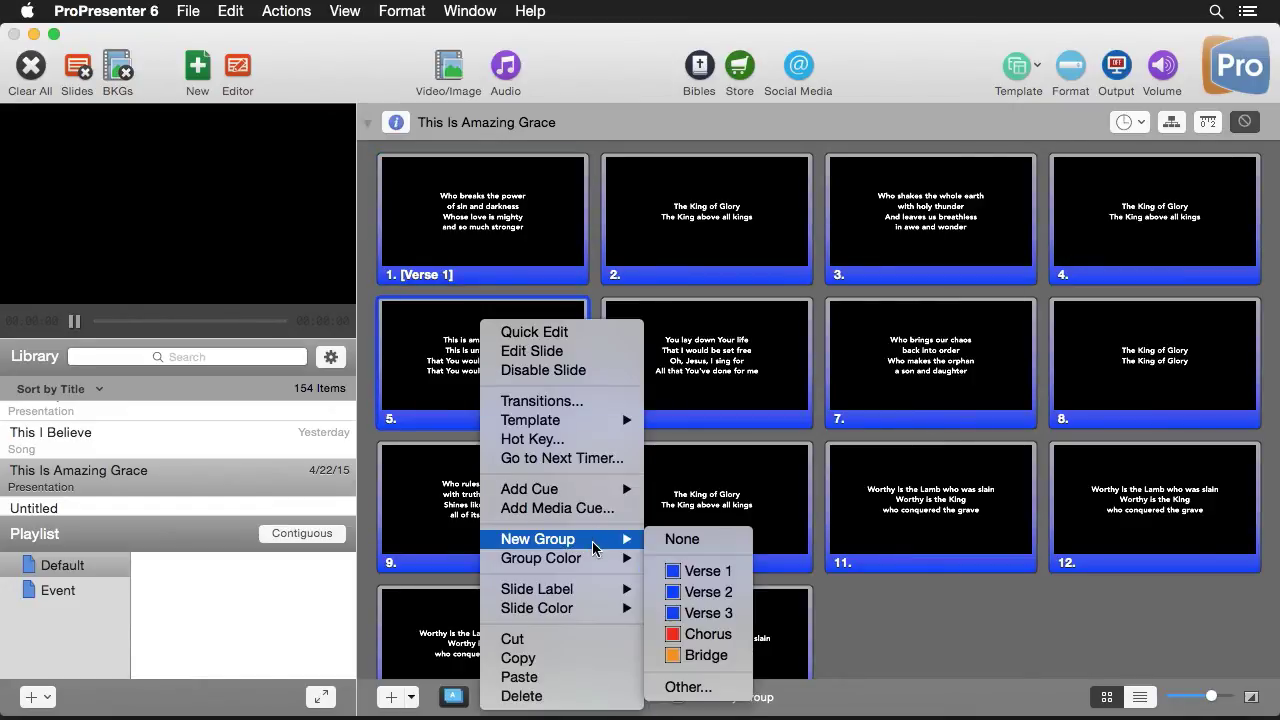
click(700, 634)
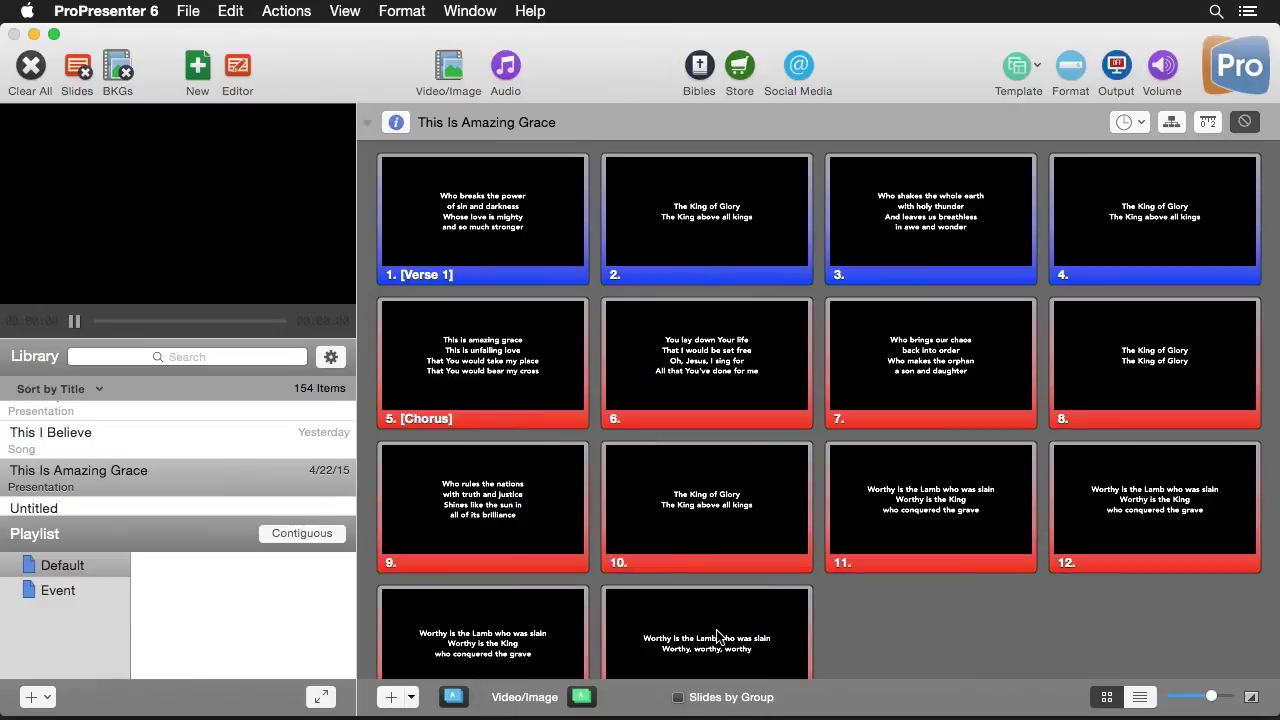
Start a new Verse 2 group at slide 7 and a new Bridge group at slide 11
right_click(877, 330)
mouse_move(963, 541)
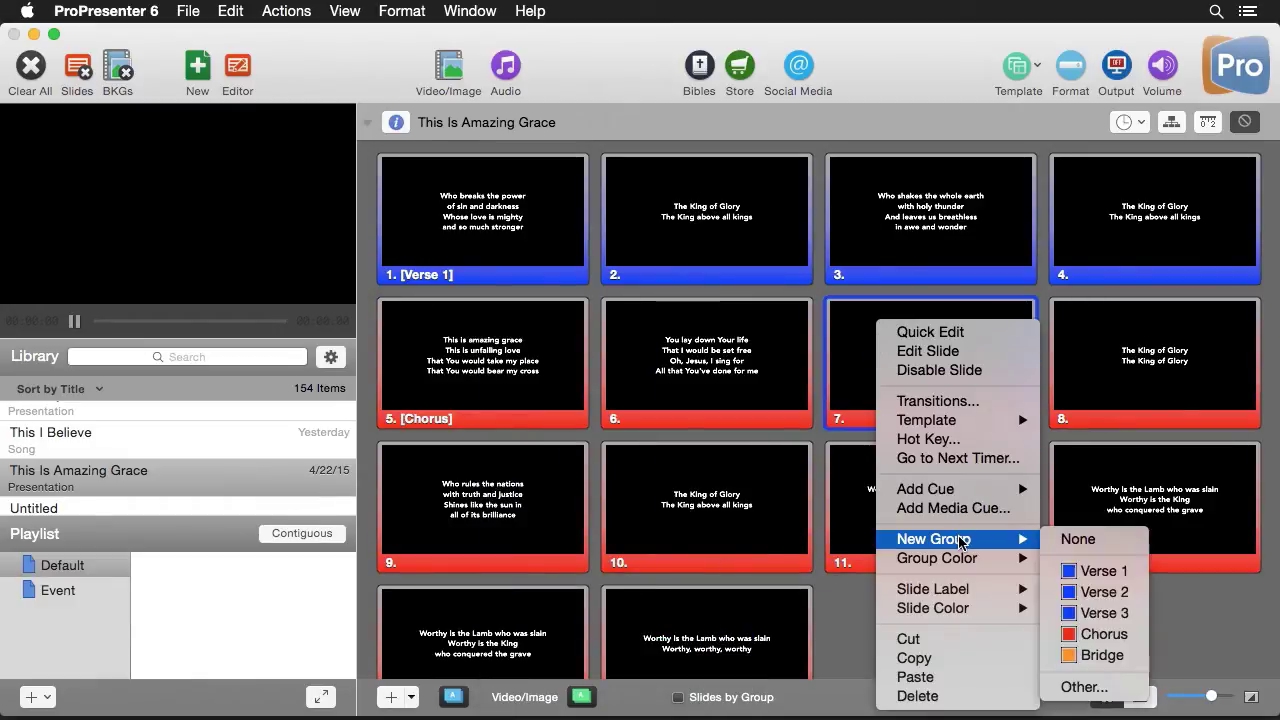
click(1104, 592)
scroll(800, 377, down, 2)
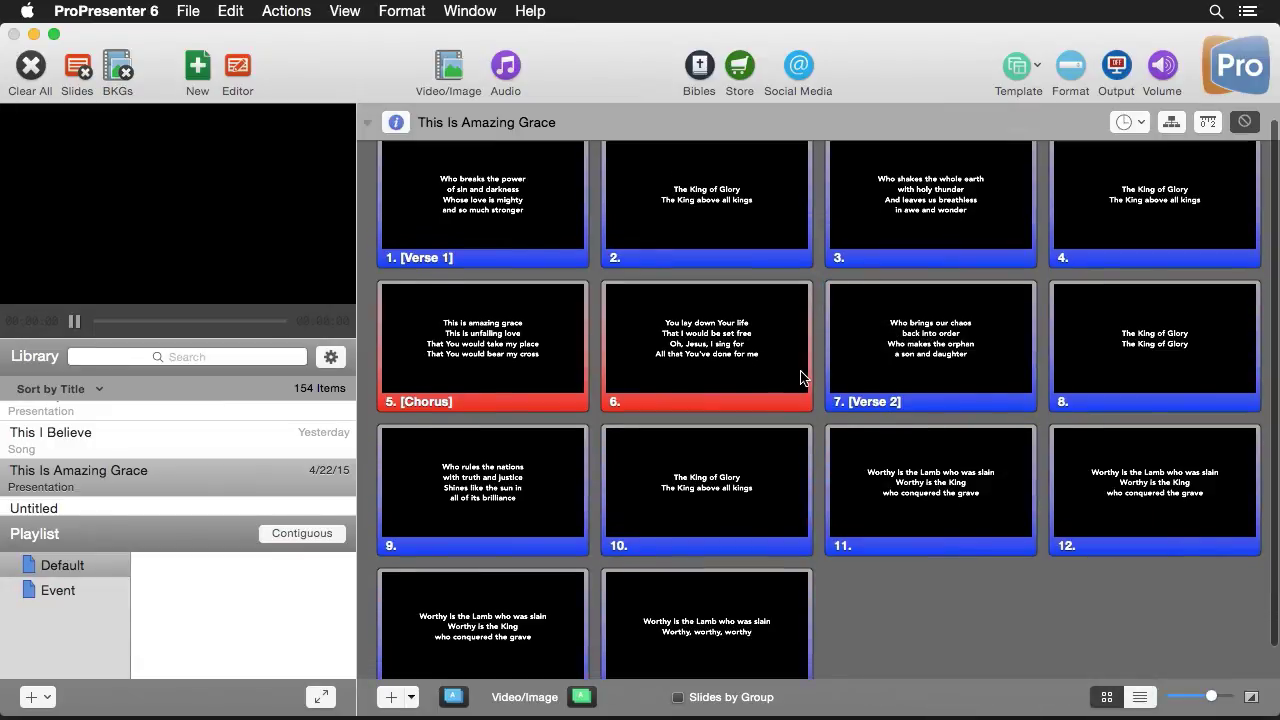
scroll(897, 467, down, 1)
right_click(897, 467)
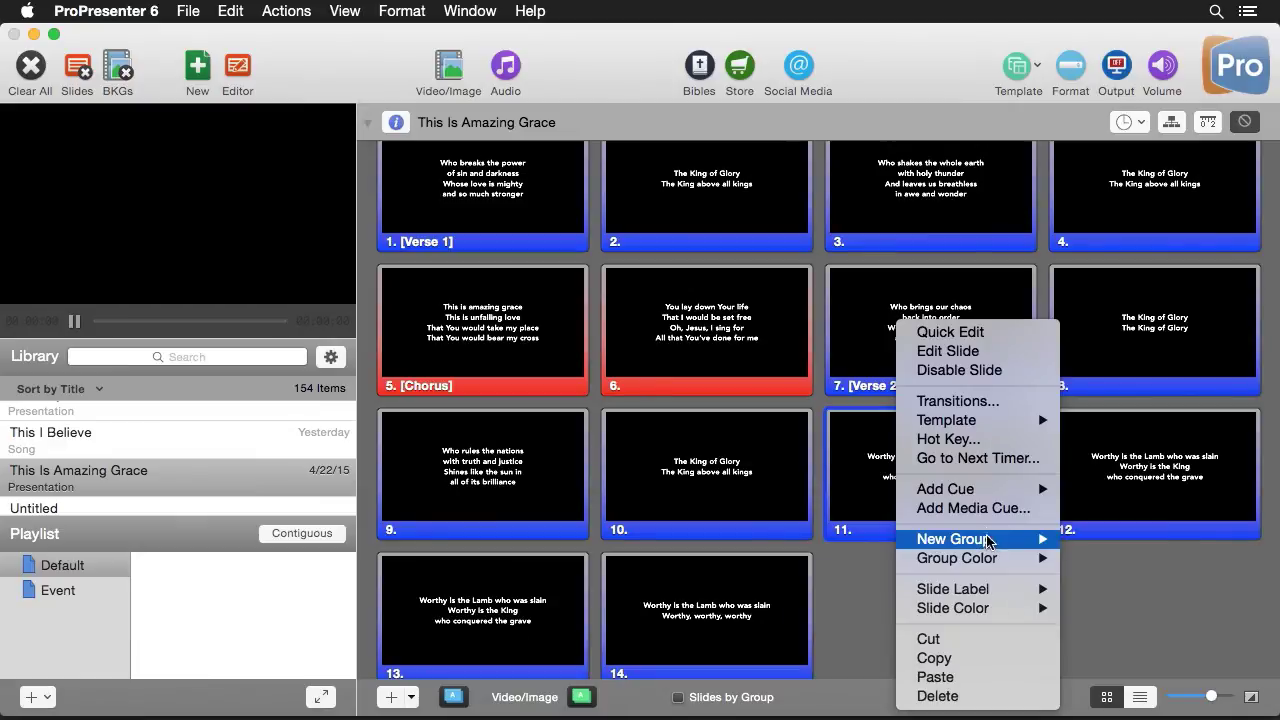
mouse_move(988, 540)
click(1106, 656)
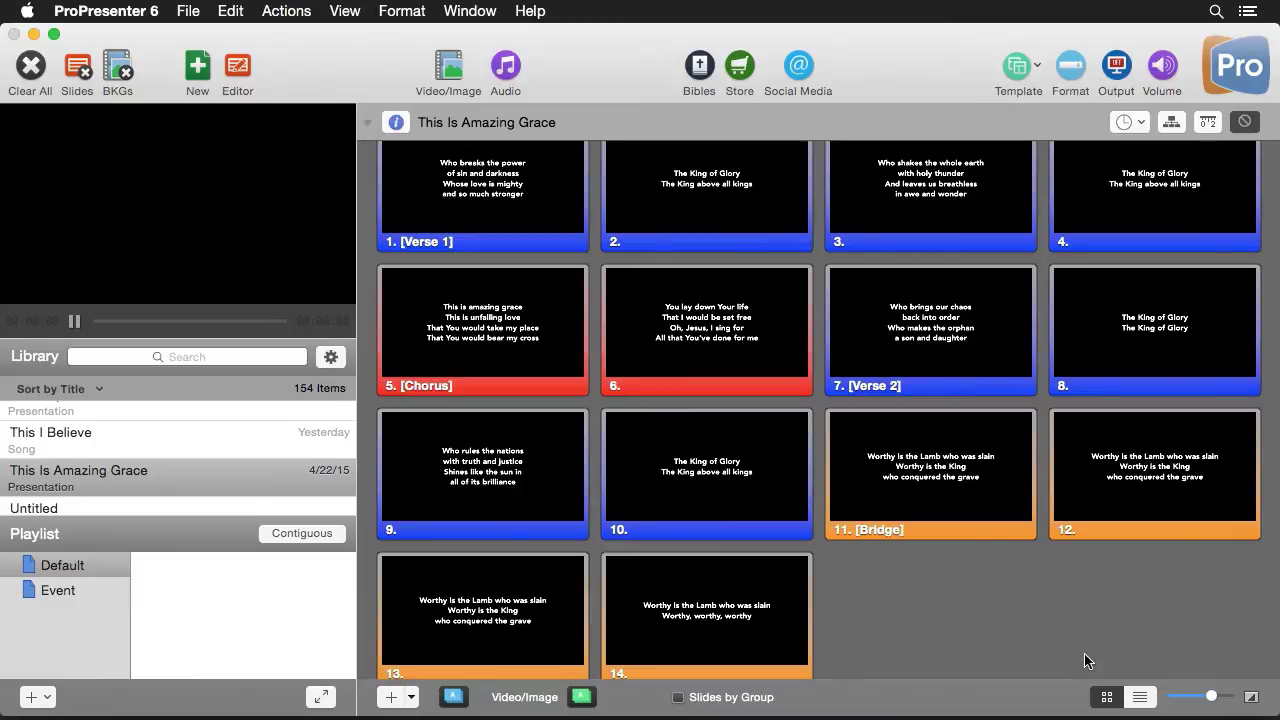
Add two blank slides at the end and start a custom group named Background at slide 15, with no color and the label saved
click(392, 697)
click(392, 697)
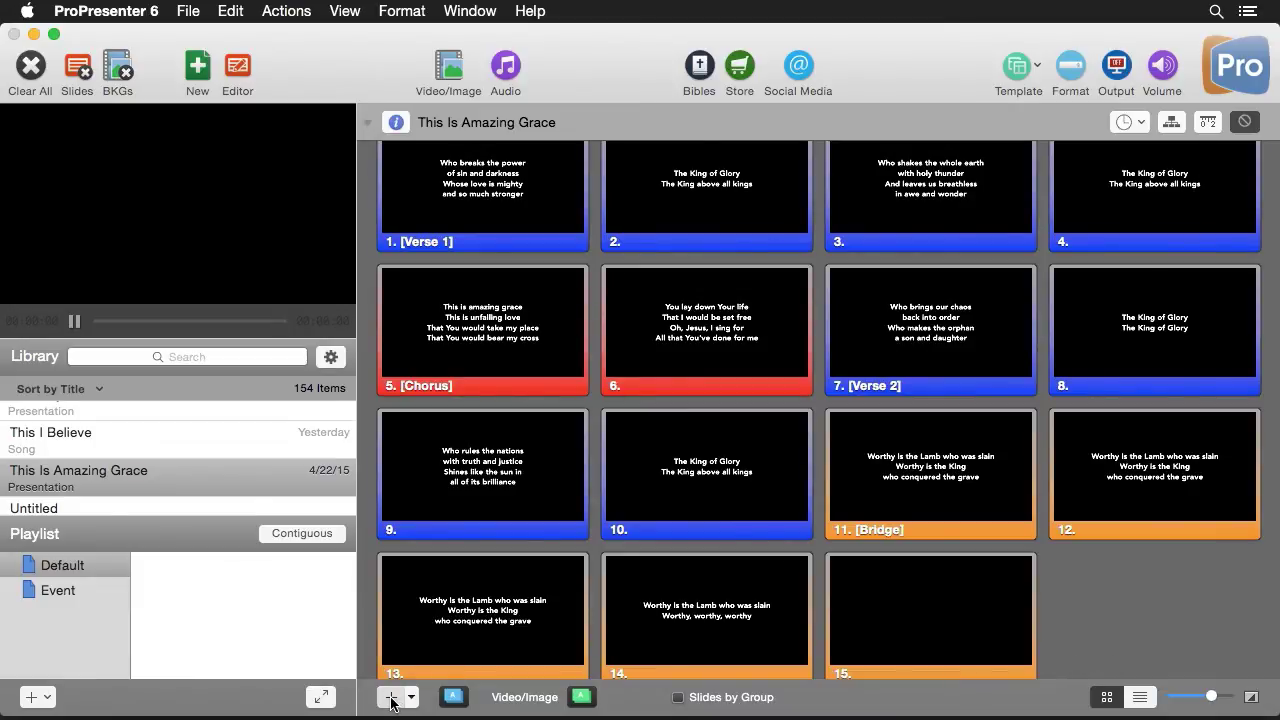
scroll(906, 518, down, 1)
right_click(906, 600)
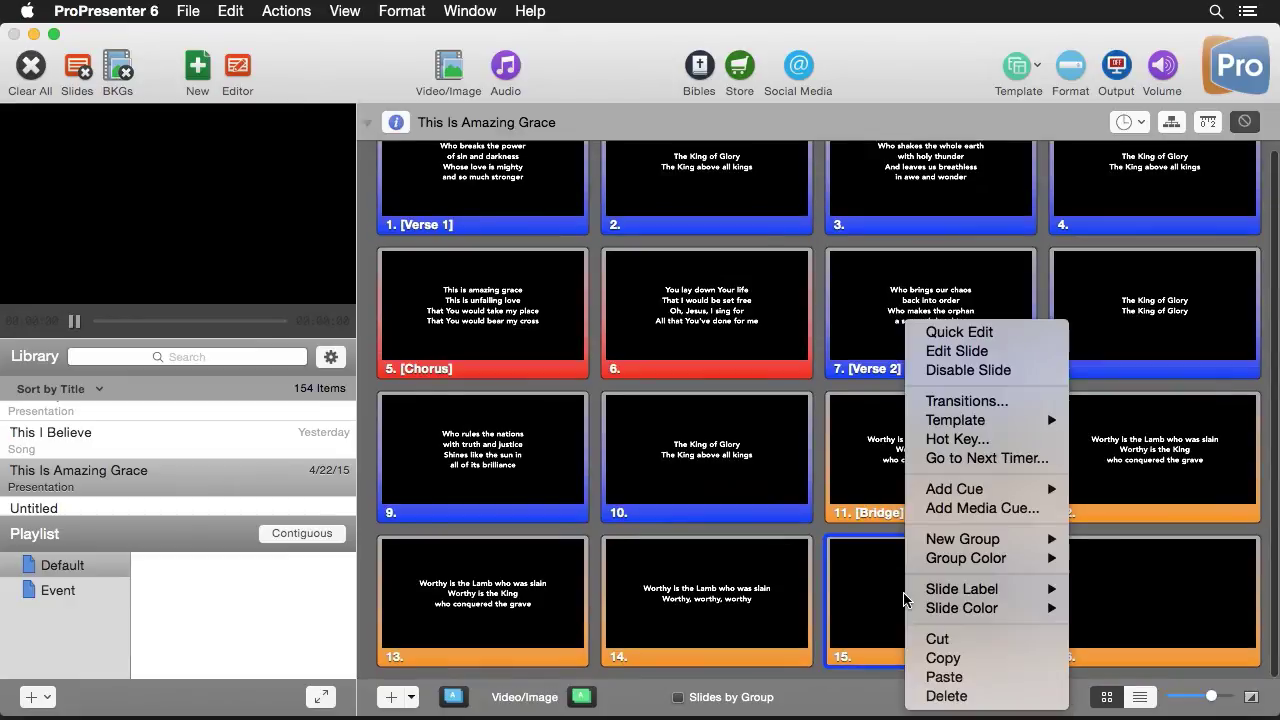
mouse_move(1005, 542)
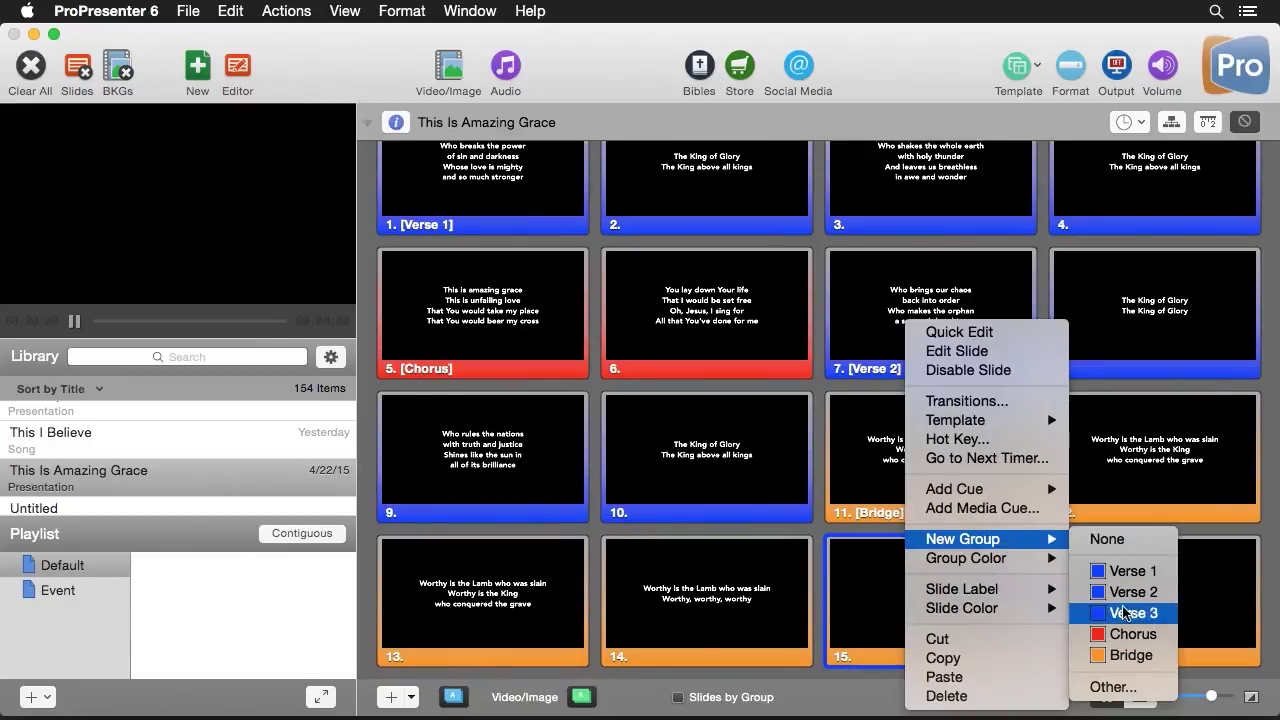
click(1110, 688)
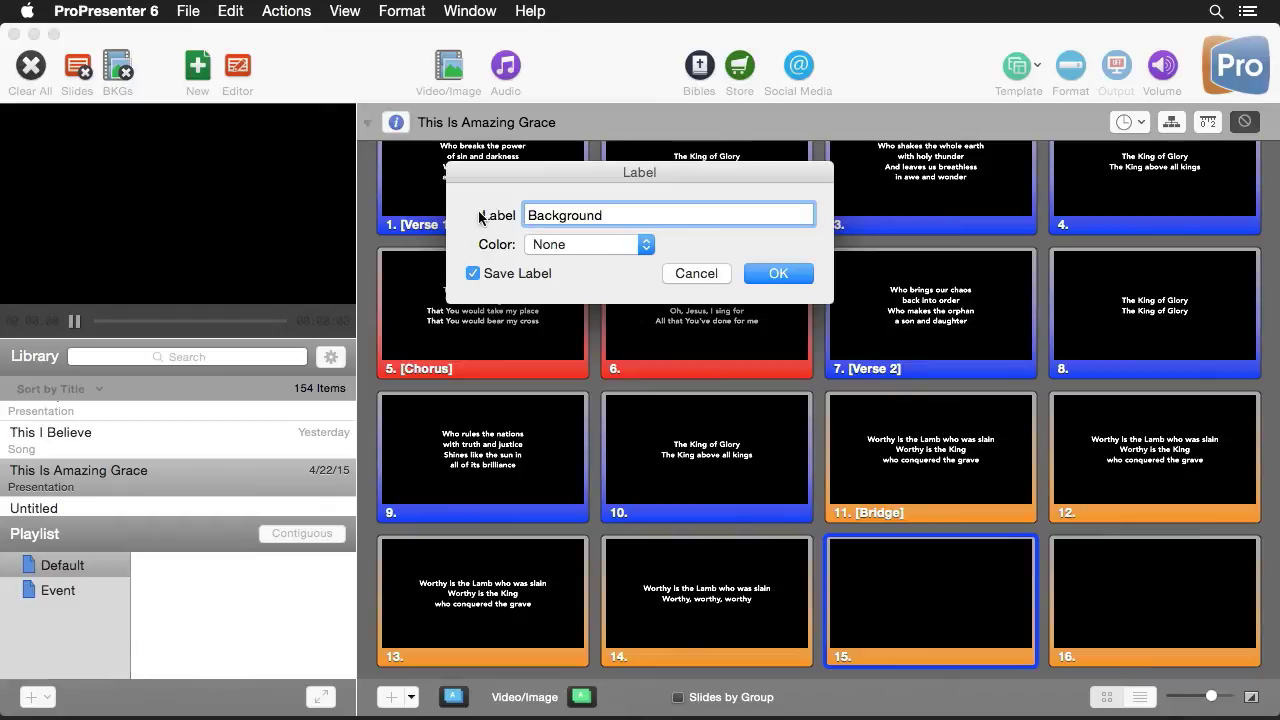
click(560, 247)
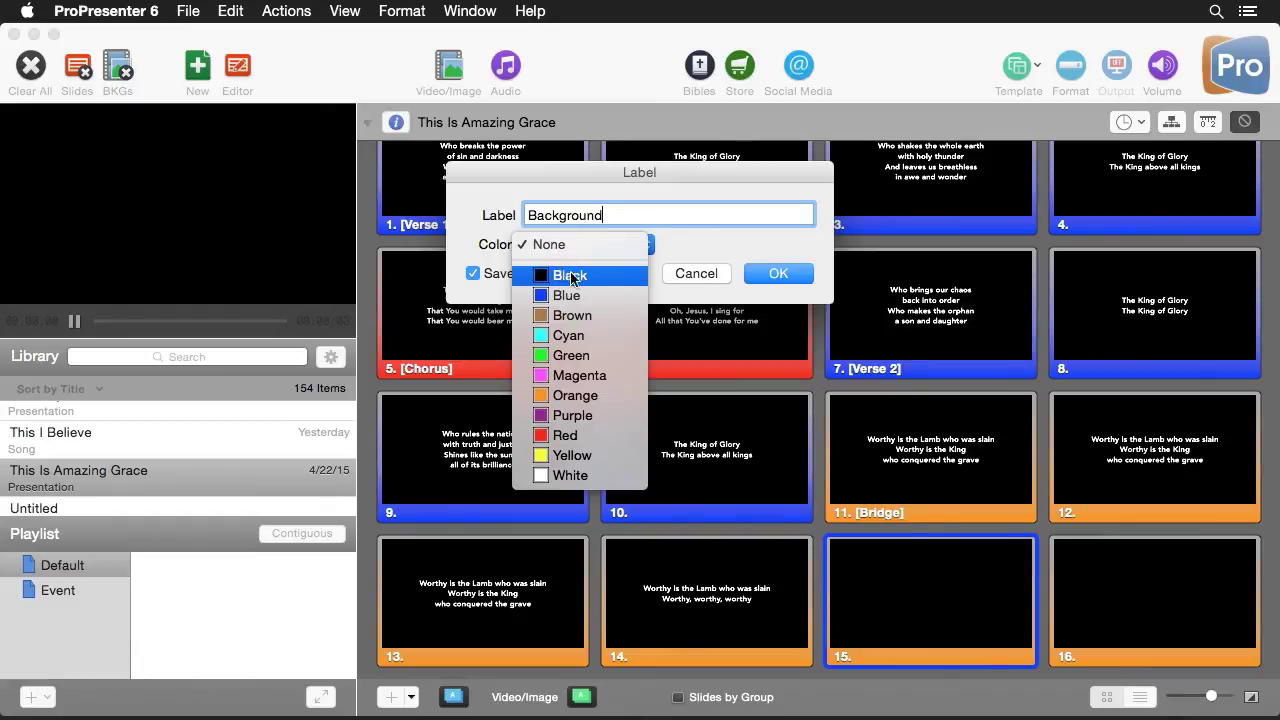
click(586, 247)
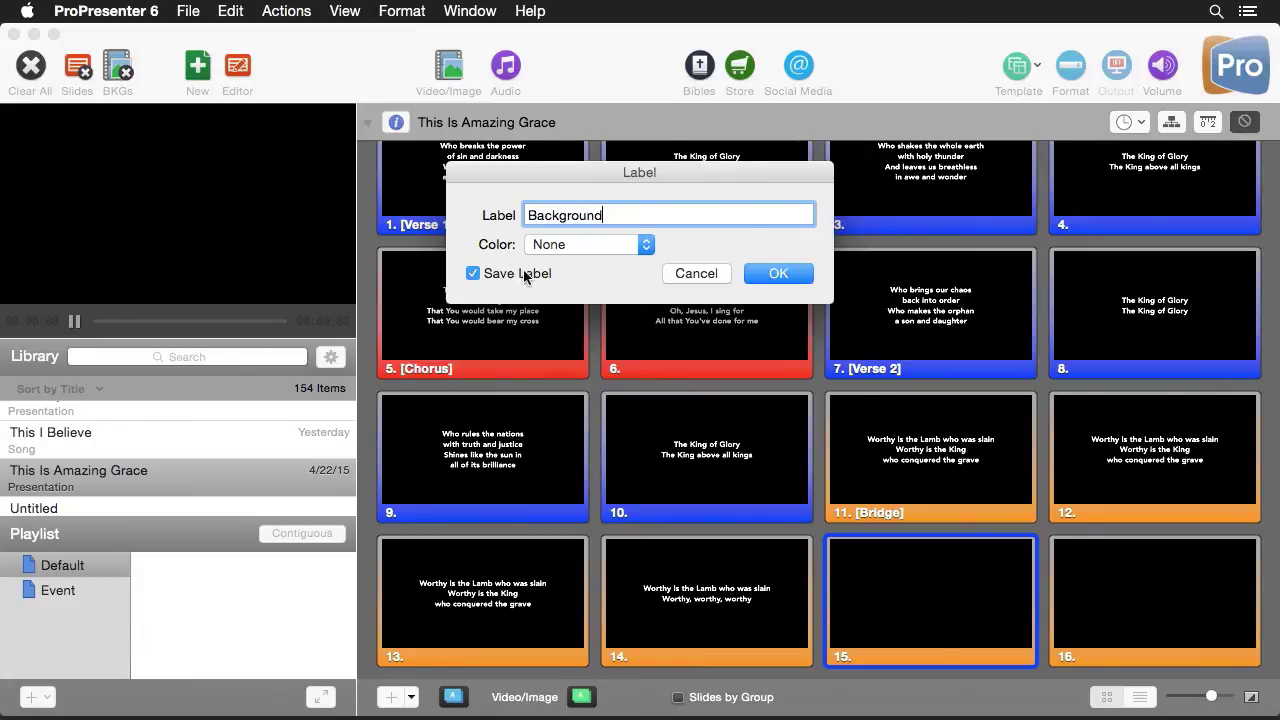
click(783, 273)
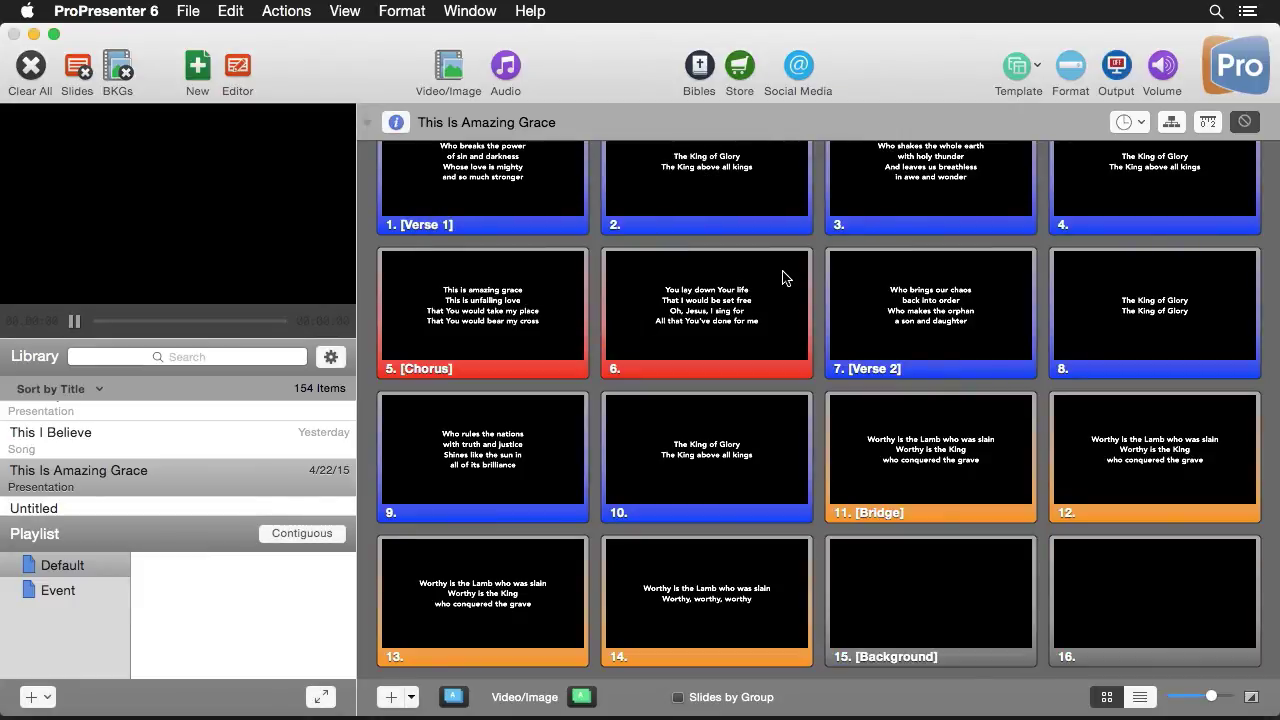
Start a custom group named Blank at slide 16, with no color and the label saved
right_click(1089, 580)
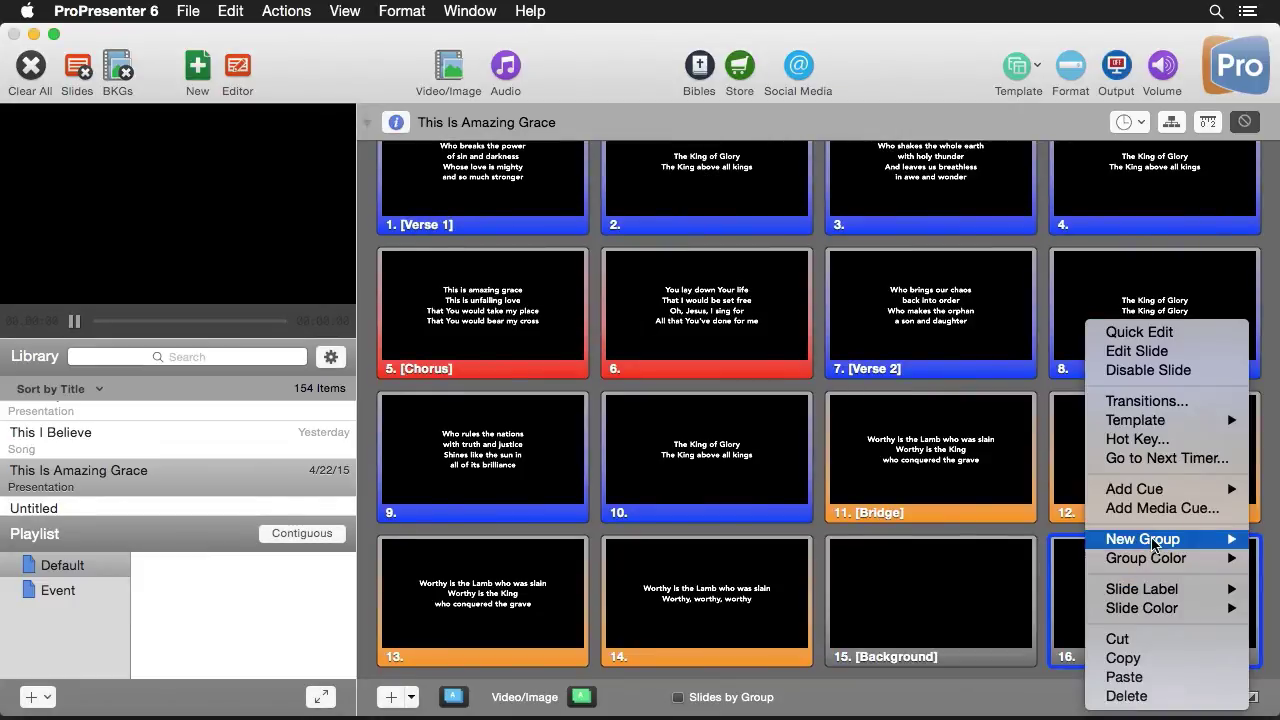
mouse_move(1153, 545)
click(1022, 697)
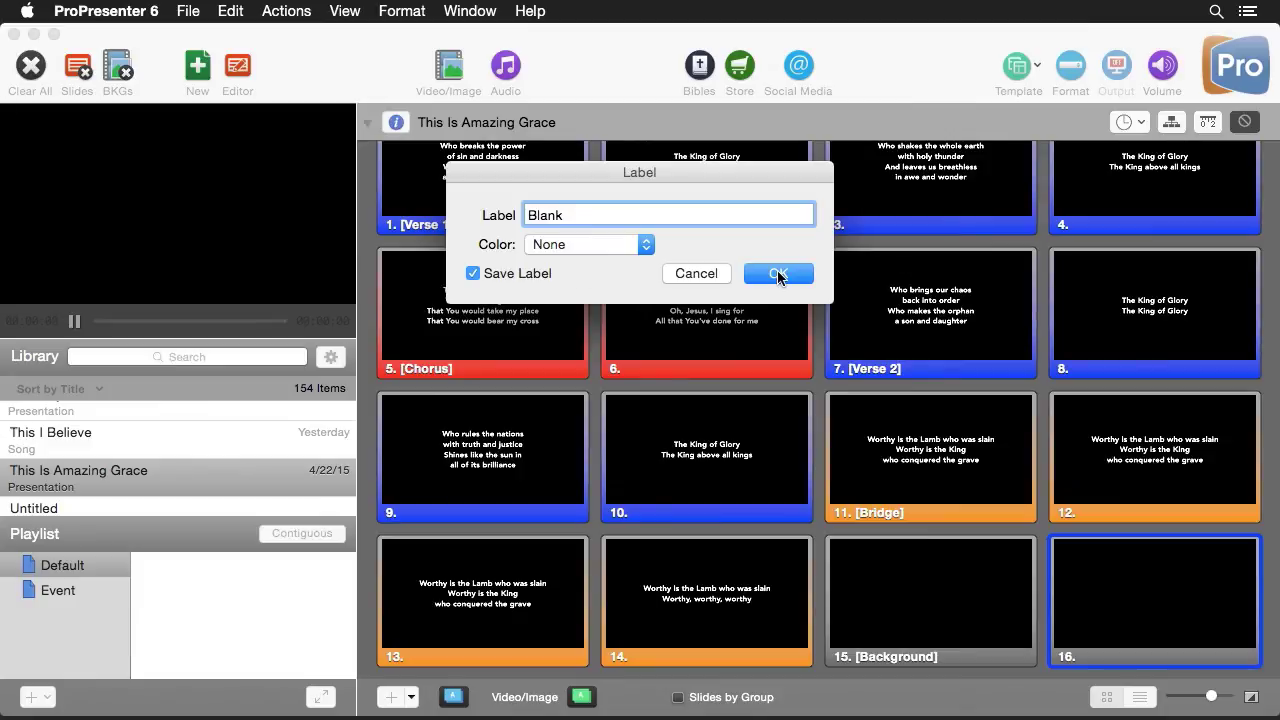
click(778, 274)
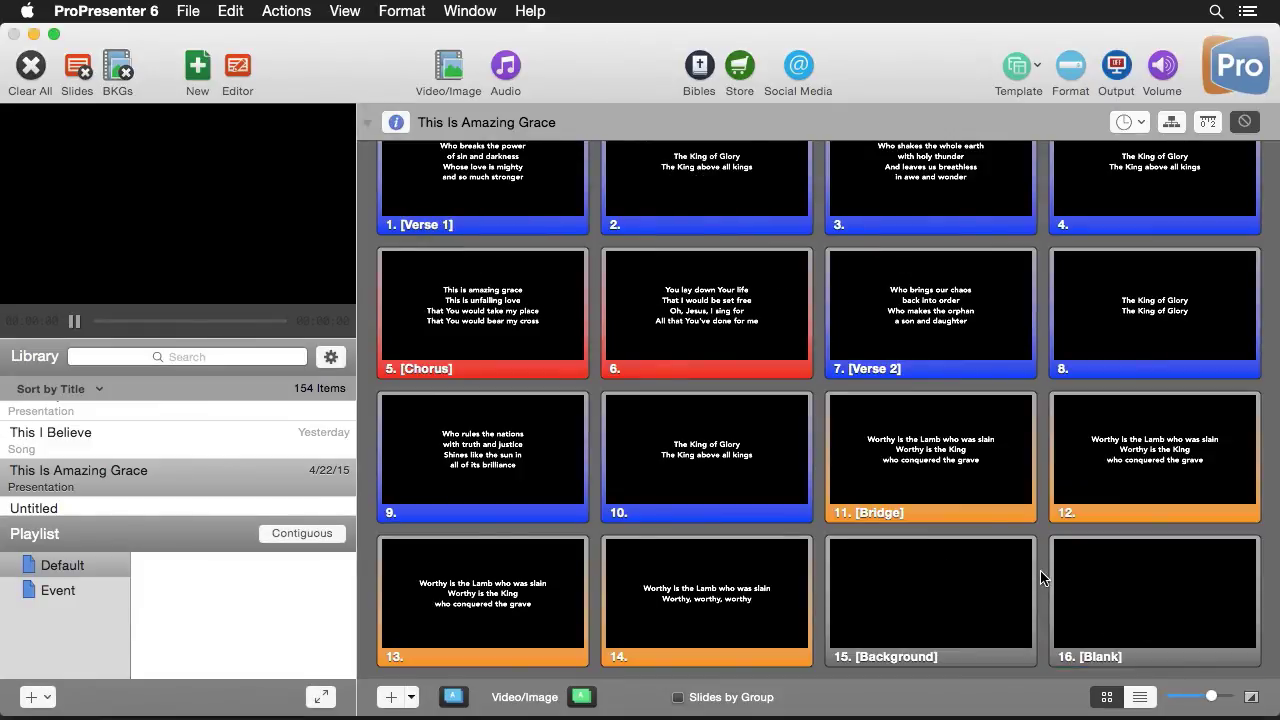
Show the arrangement options for This Is Amazing Grace and add a new arrangement named Normal
scroll(1043, 578, up, 3)
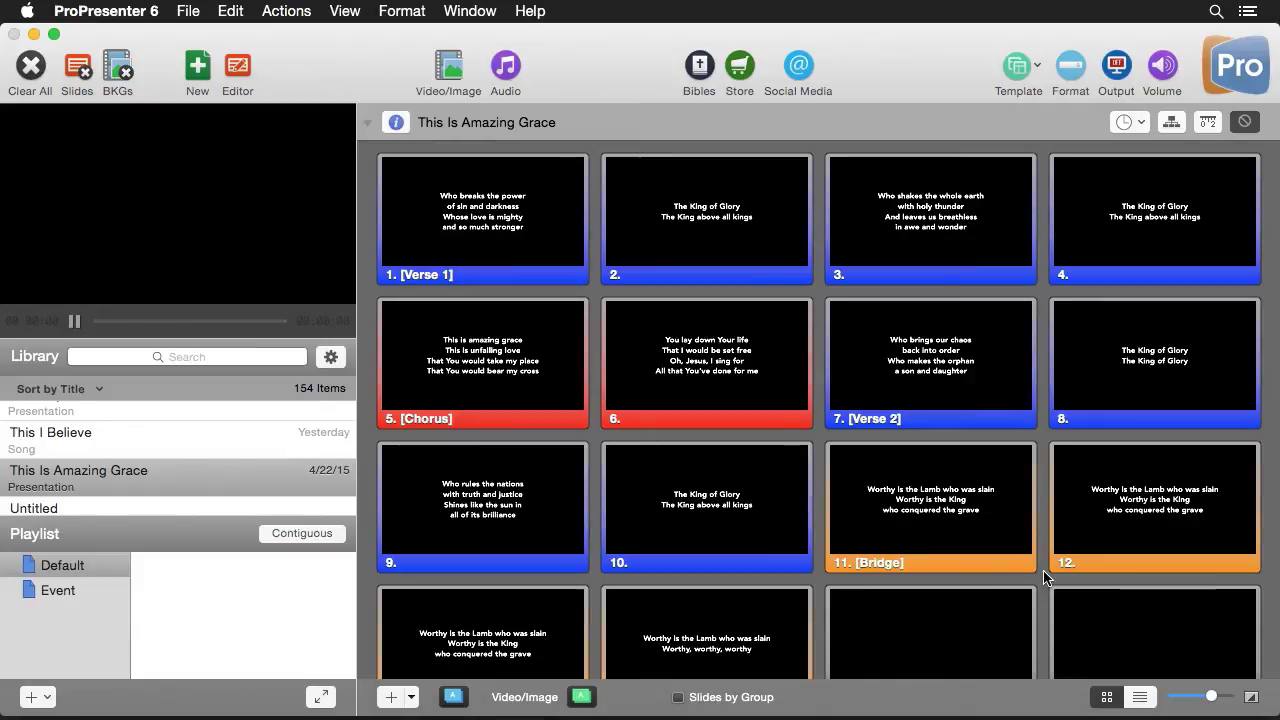
click(1174, 124)
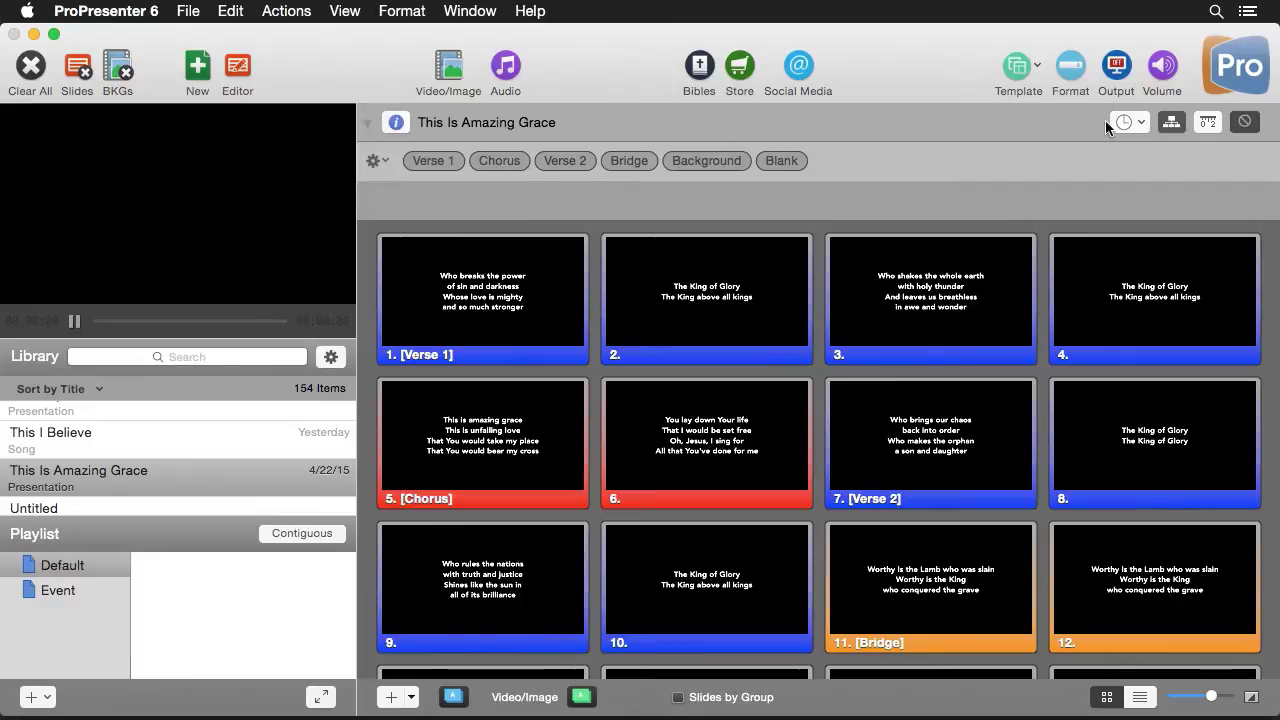
click(382, 163)
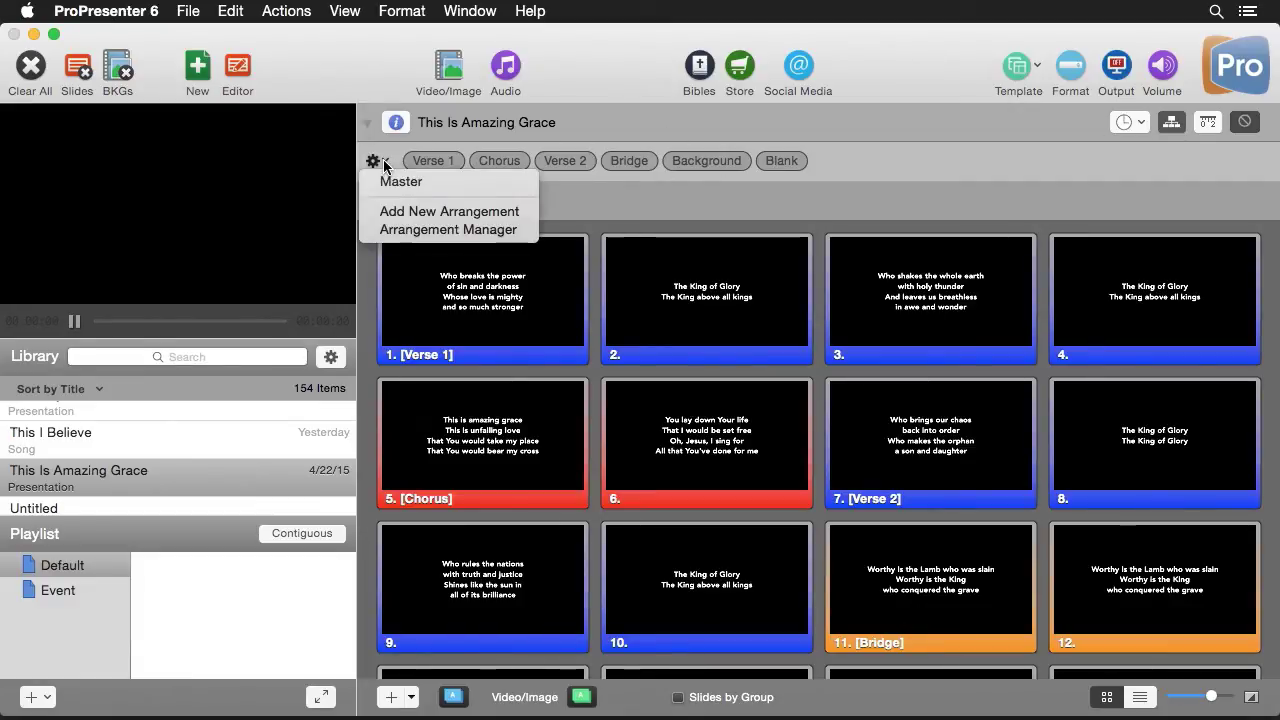
click(449, 212)
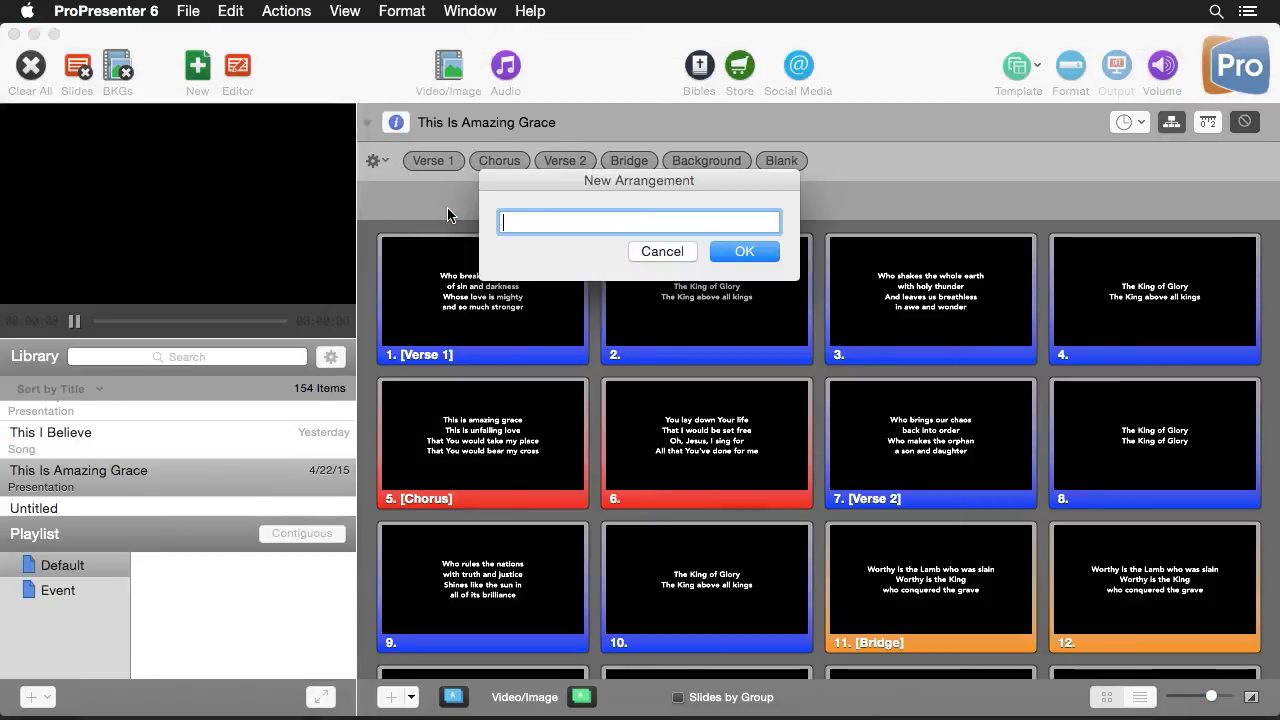
text(Normal)
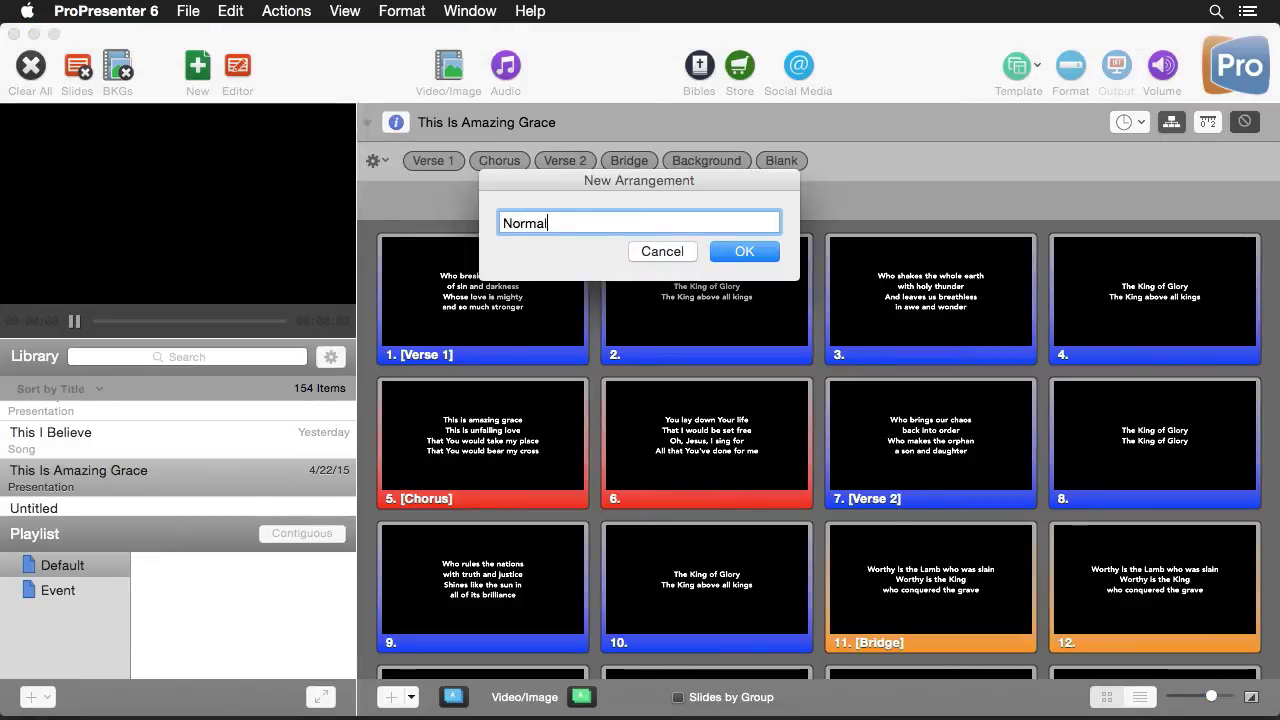
click(763, 261)
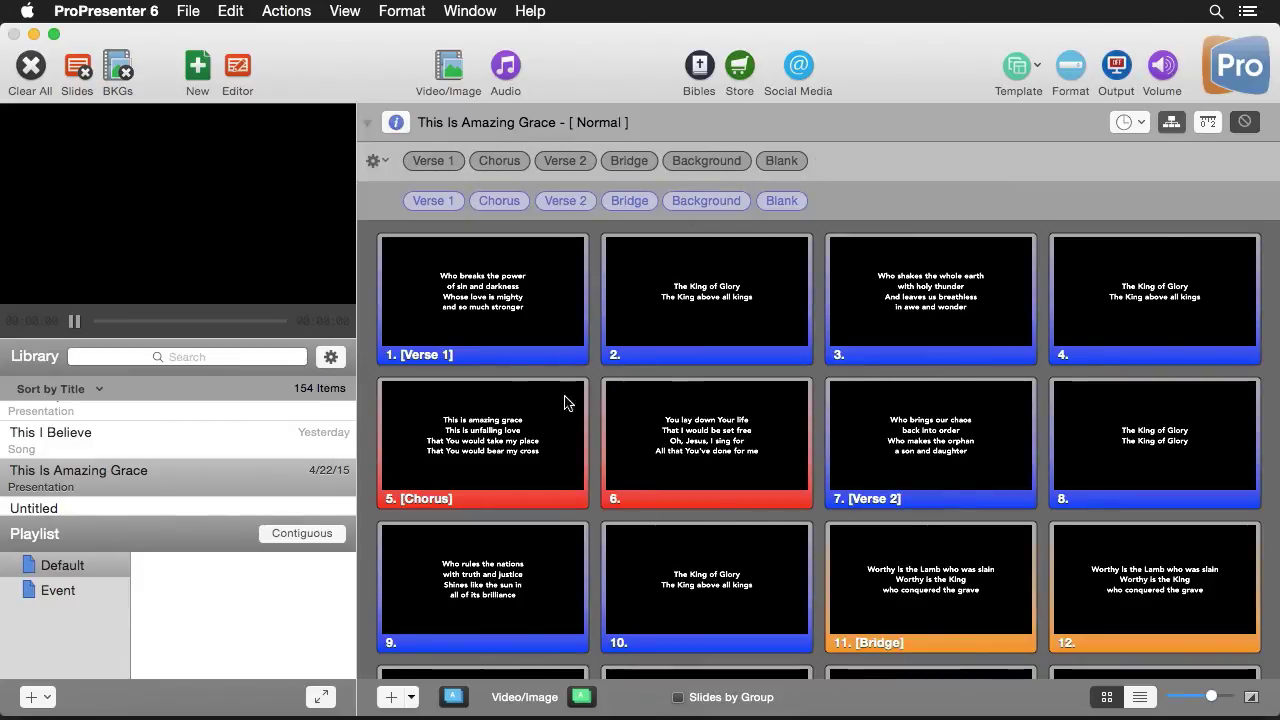
In the Normal arrangement, move the Background group to the start and the Blank group directly after Chorus
mouse_move(420, 197)
mouse_move(794, 202)
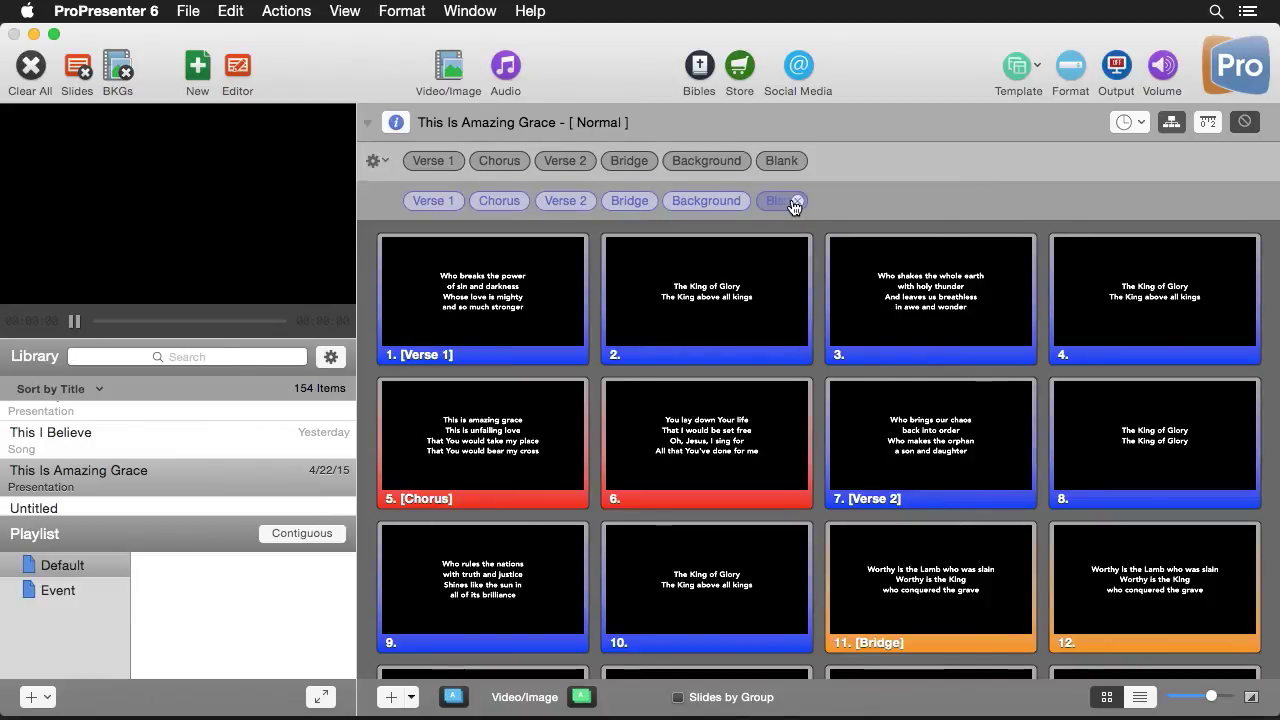
mouse_move(719, 197)
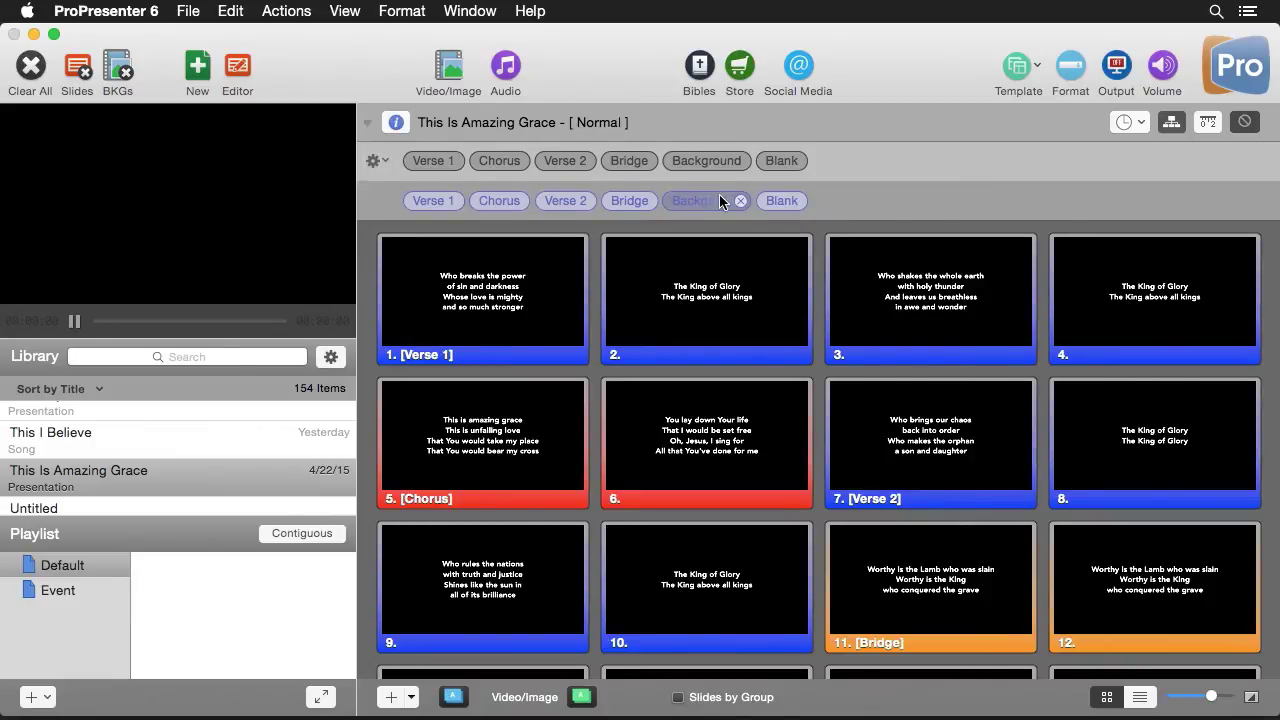
drag(718, 199, 428, 196)
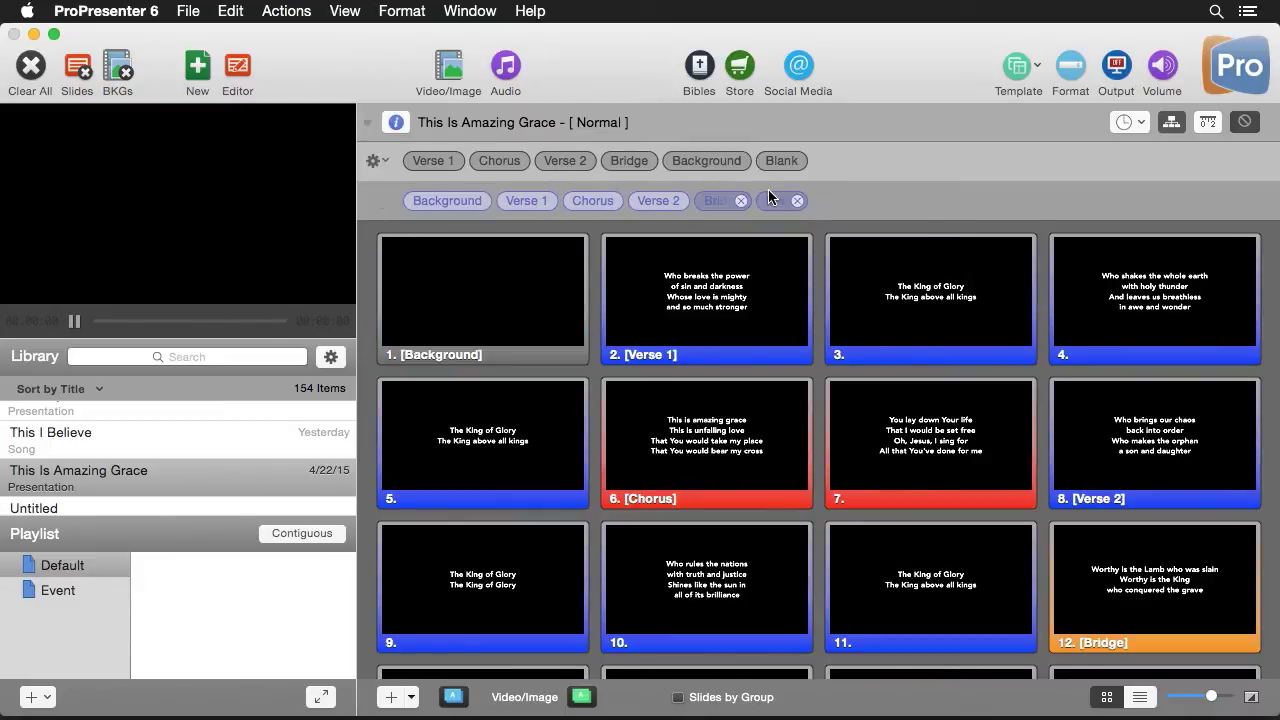
mouse_move(450, 208)
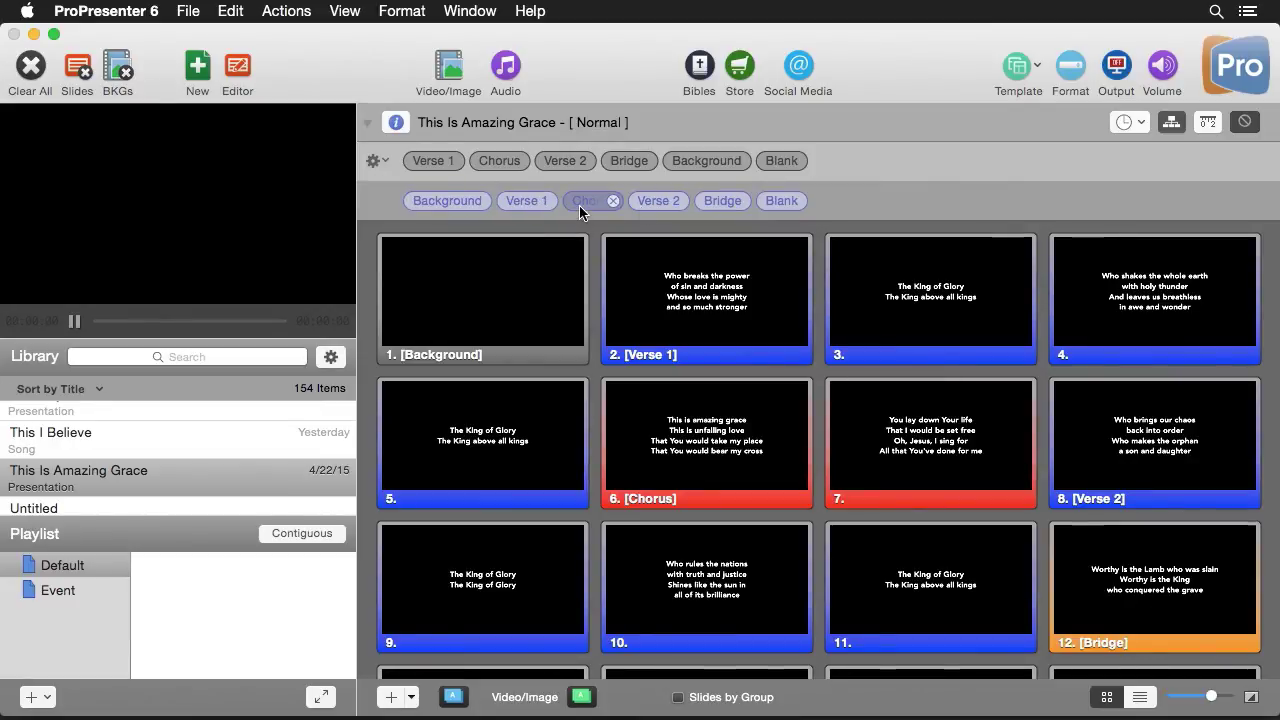
drag(782, 203, 633, 210)
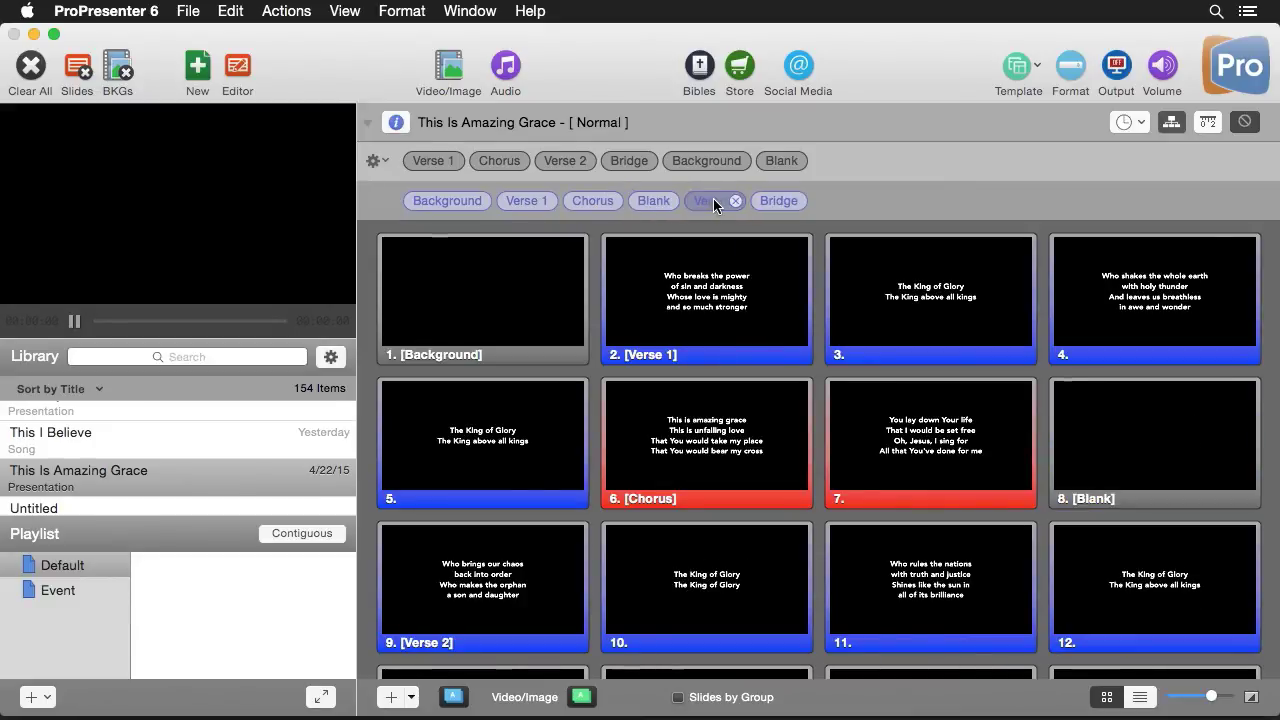
Add Chorus and Blank groups after Verse 2 and again after Bridge in the Normal arrangement, and review the resulting slides
drag(505, 160, 772, 199)
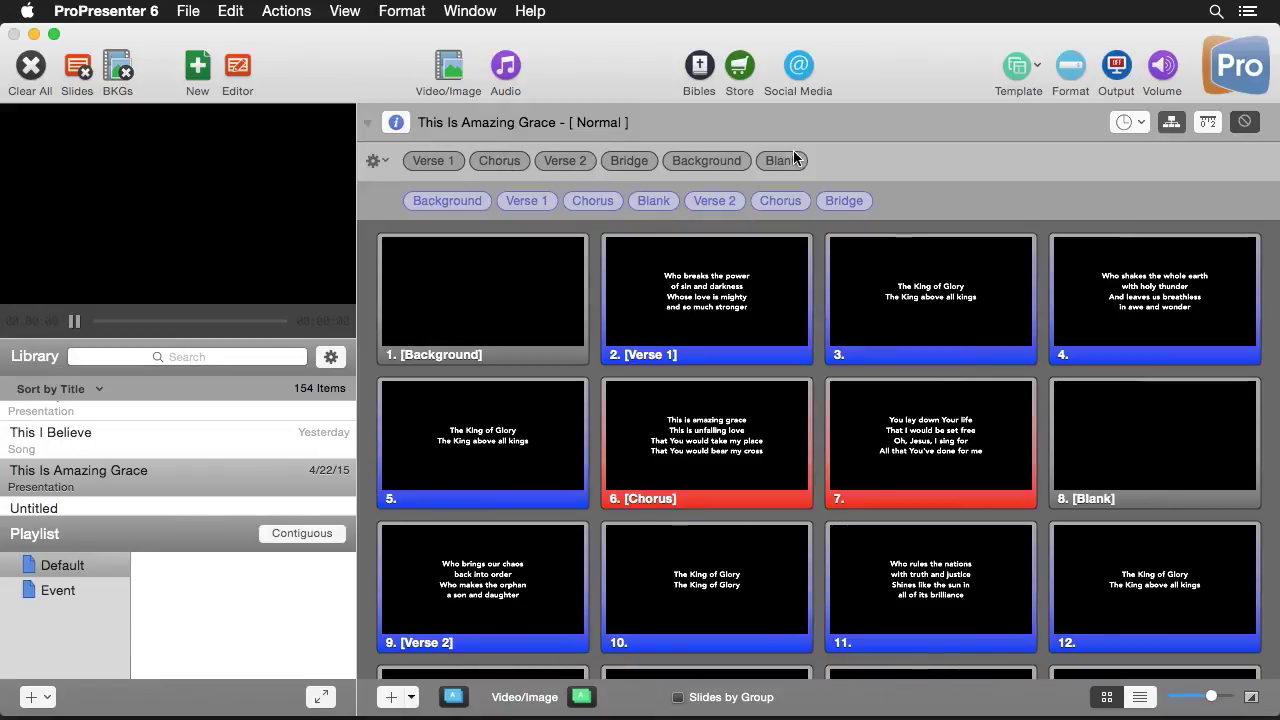
drag(791, 161, 830, 200)
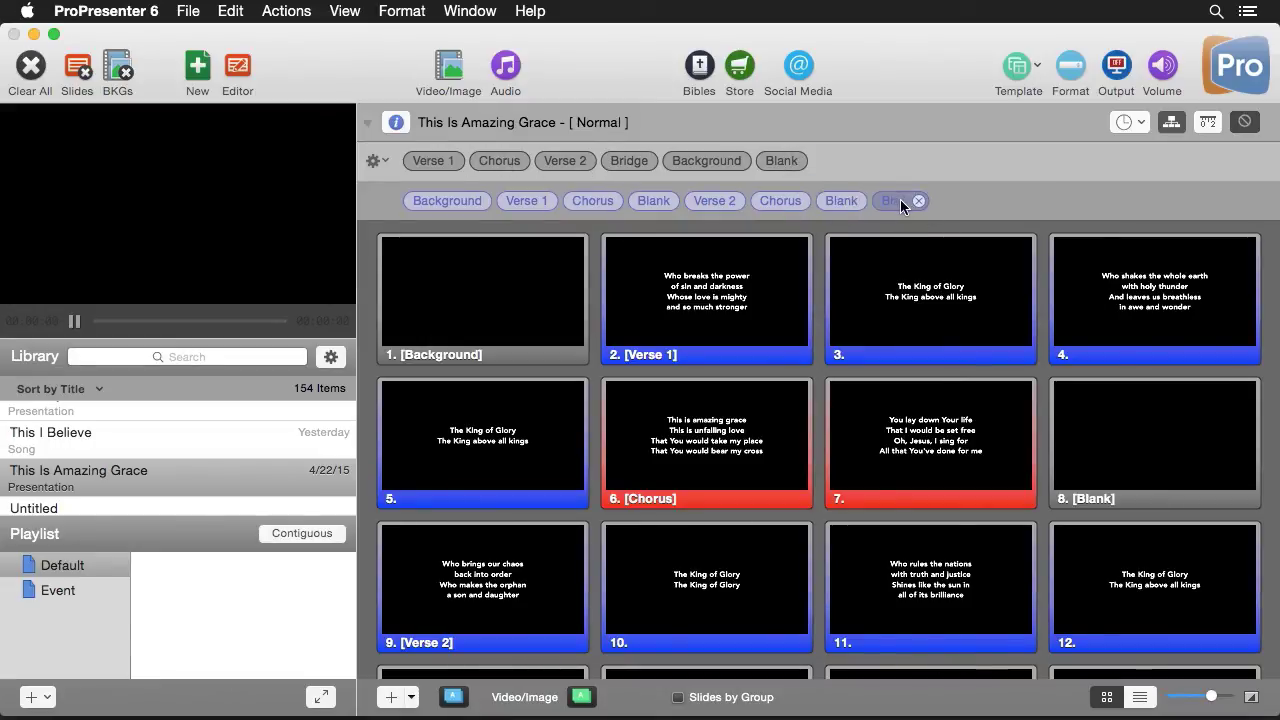
mouse_move(495, 160)
mouse_down()
mouse_move(1022, 177)
mouse_move(976, 200)
mouse_up()
mouse_move(795, 163)
mouse_down()
mouse_move(960, 172)
mouse_move(1028, 201)
mouse_up()
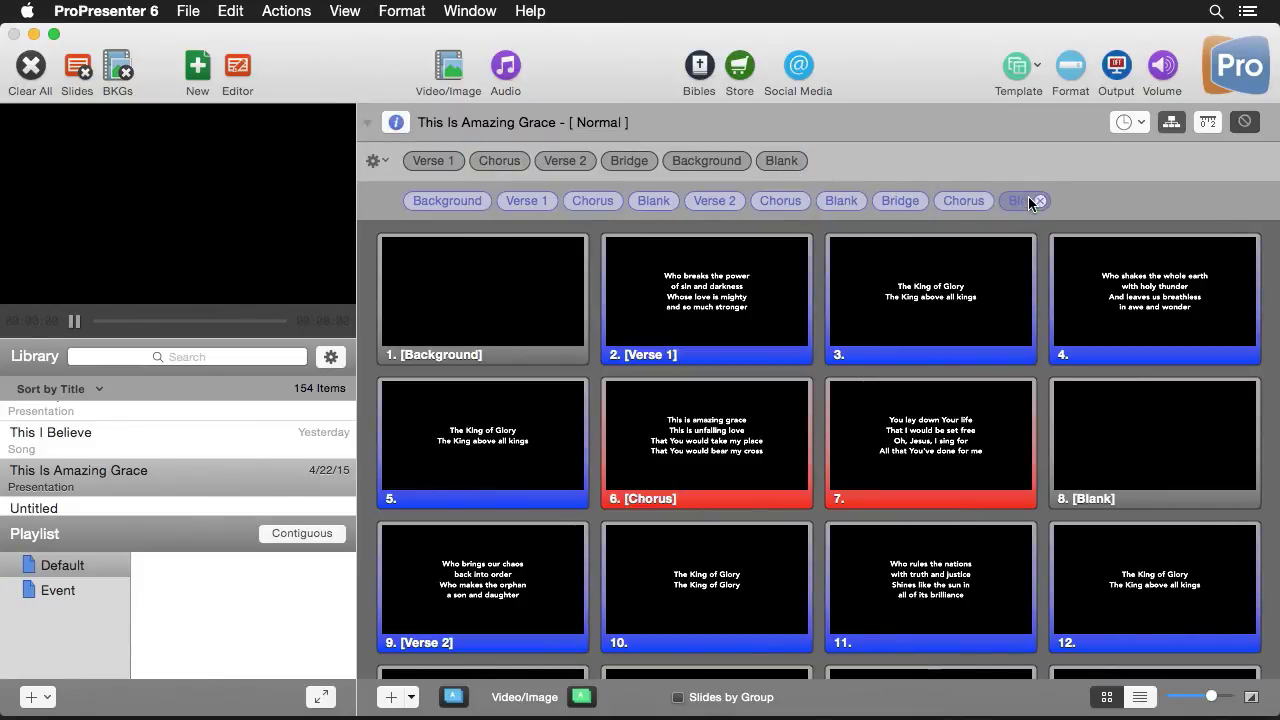
scroll(890, 310, down, 6)
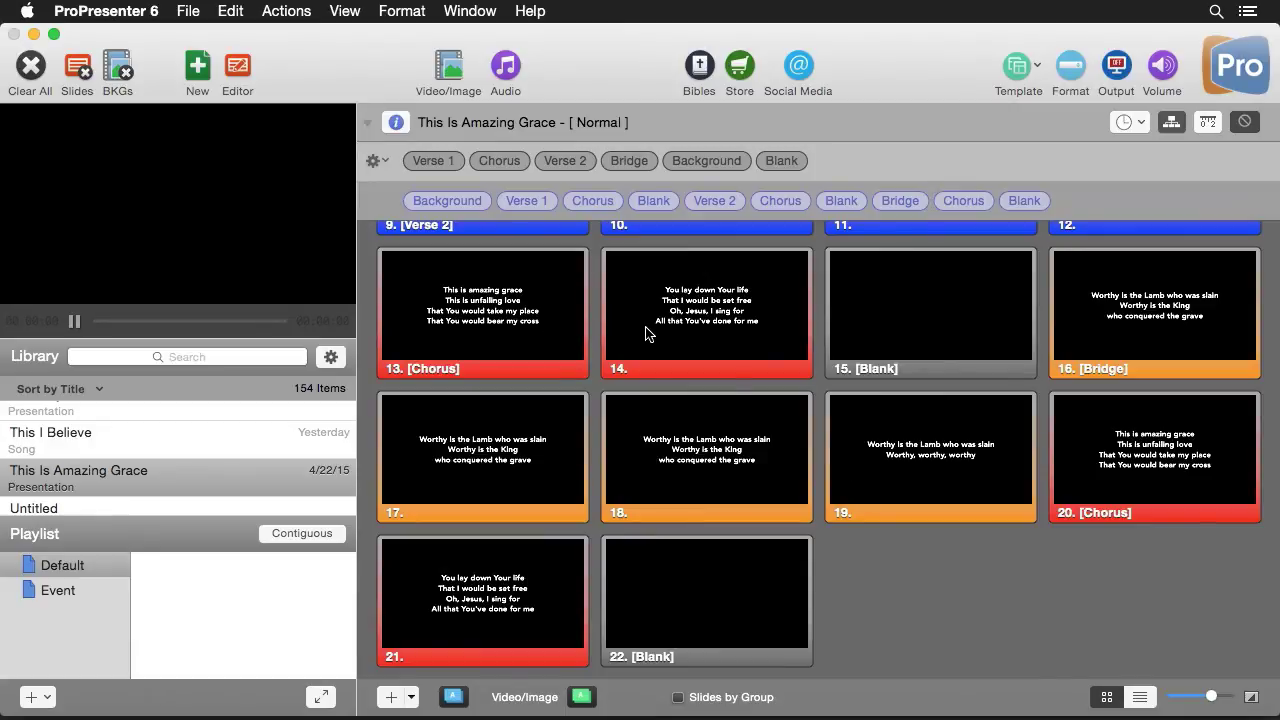
scroll(648, 336, up, 1)
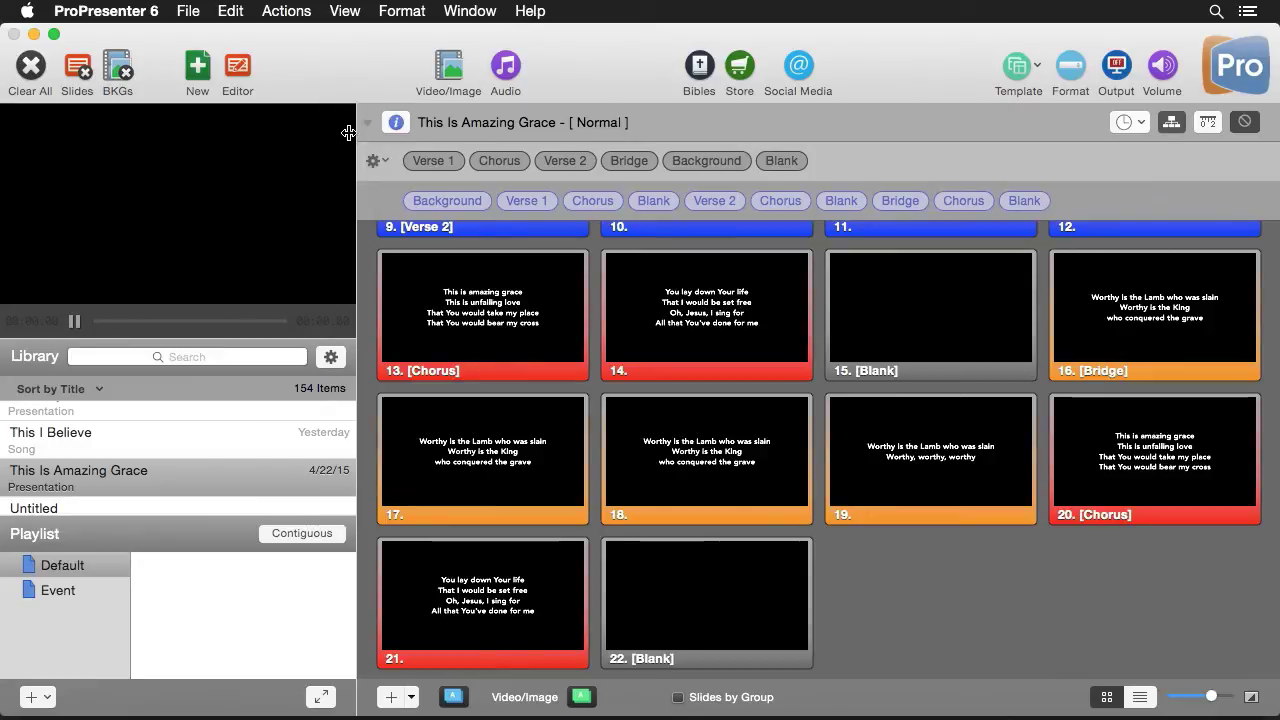
Add a second arrangement named Short to This Is Amazing Grace
click(376, 160)
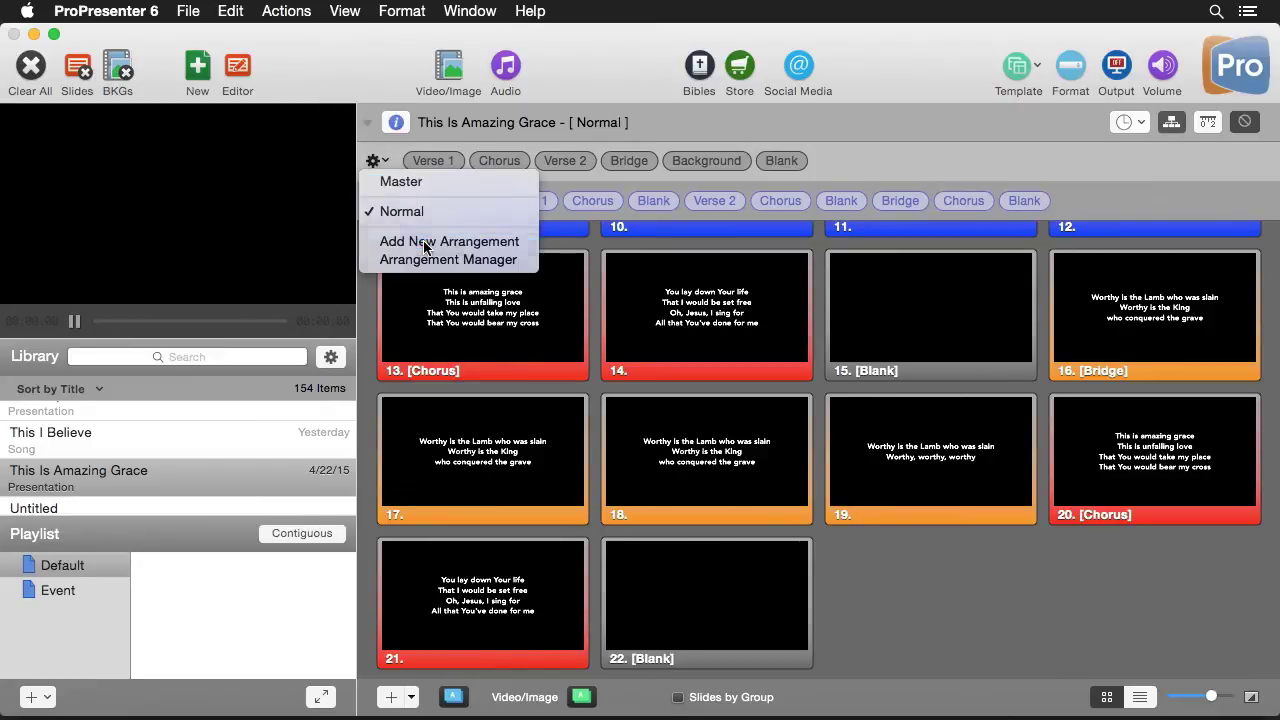
click(425, 242)
key(BackSpace)
key(BackSpace)
key(BackSpace)
key(BackSpace)
key(BackSpace)
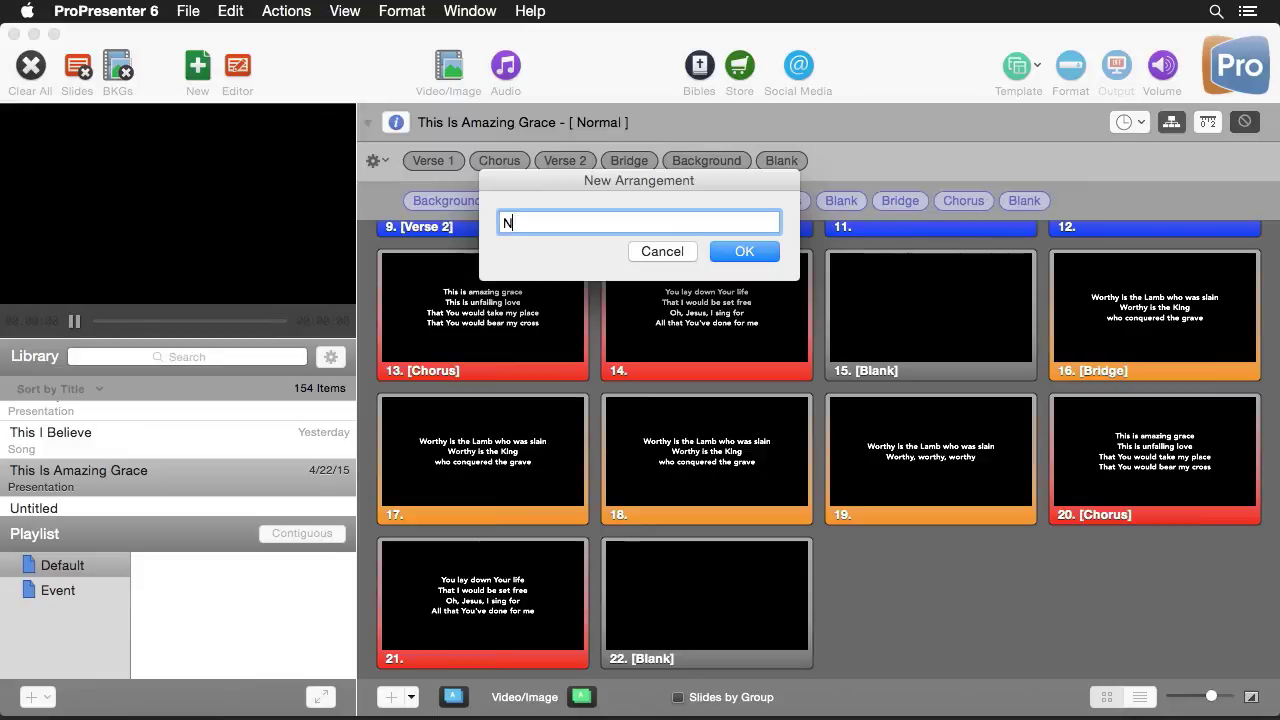
key(Return)
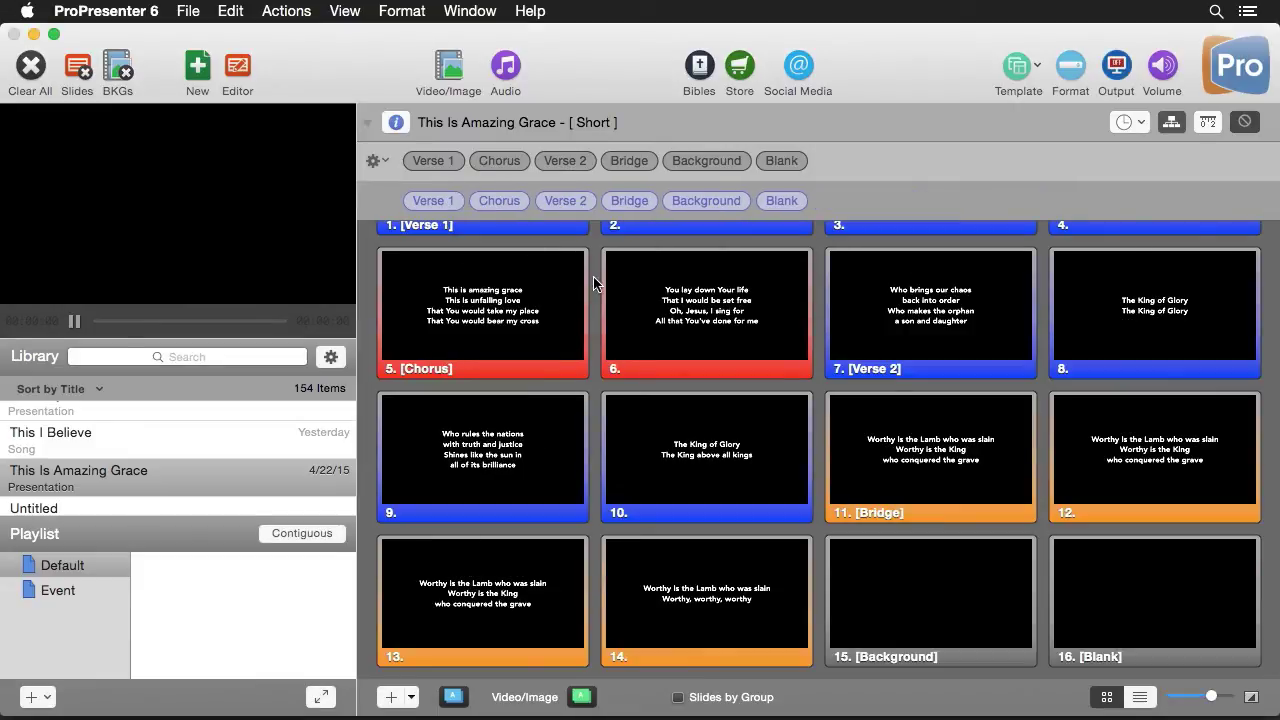
Reorder the Short arrangement to Background, Bridge, Bridge, Chorus, Blank, adding the second Bridge and removing Verse 1 and Verse 2
drag(699, 198, 405, 200)
drag(720, 199, 525, 200)
drag(616, 162, 585, 200)
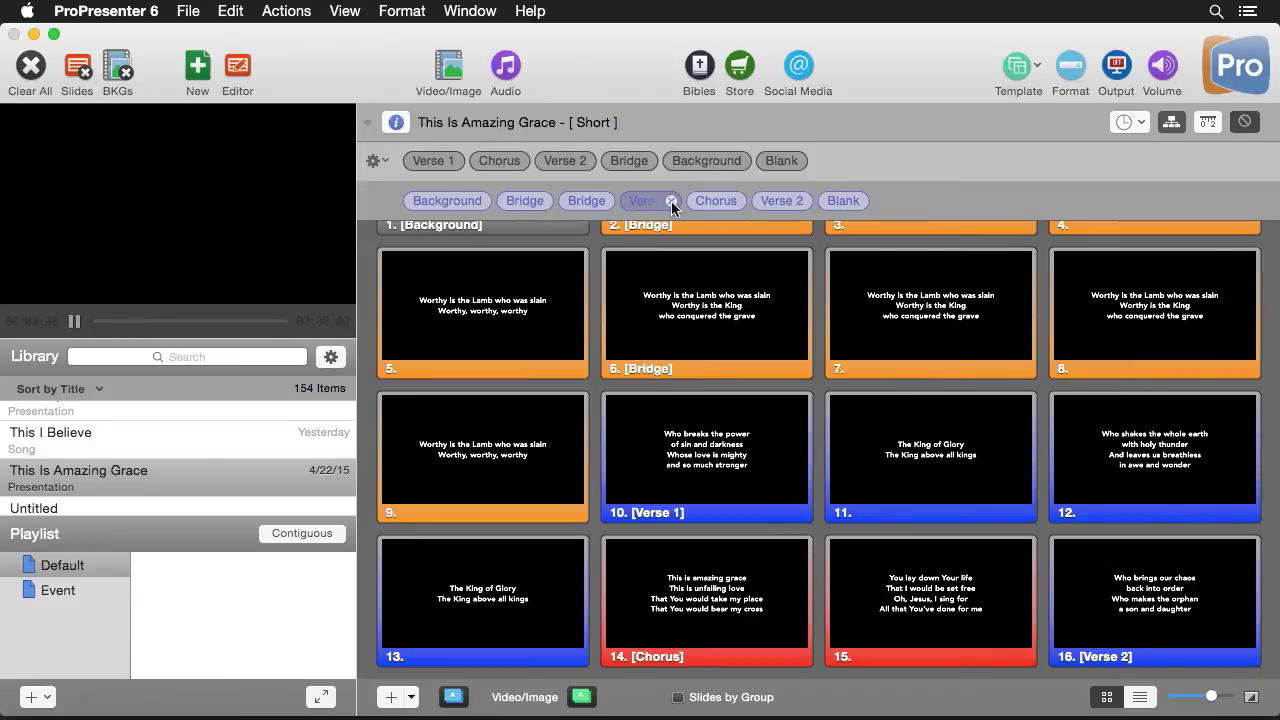
click(670, 201)
click(737, 201)
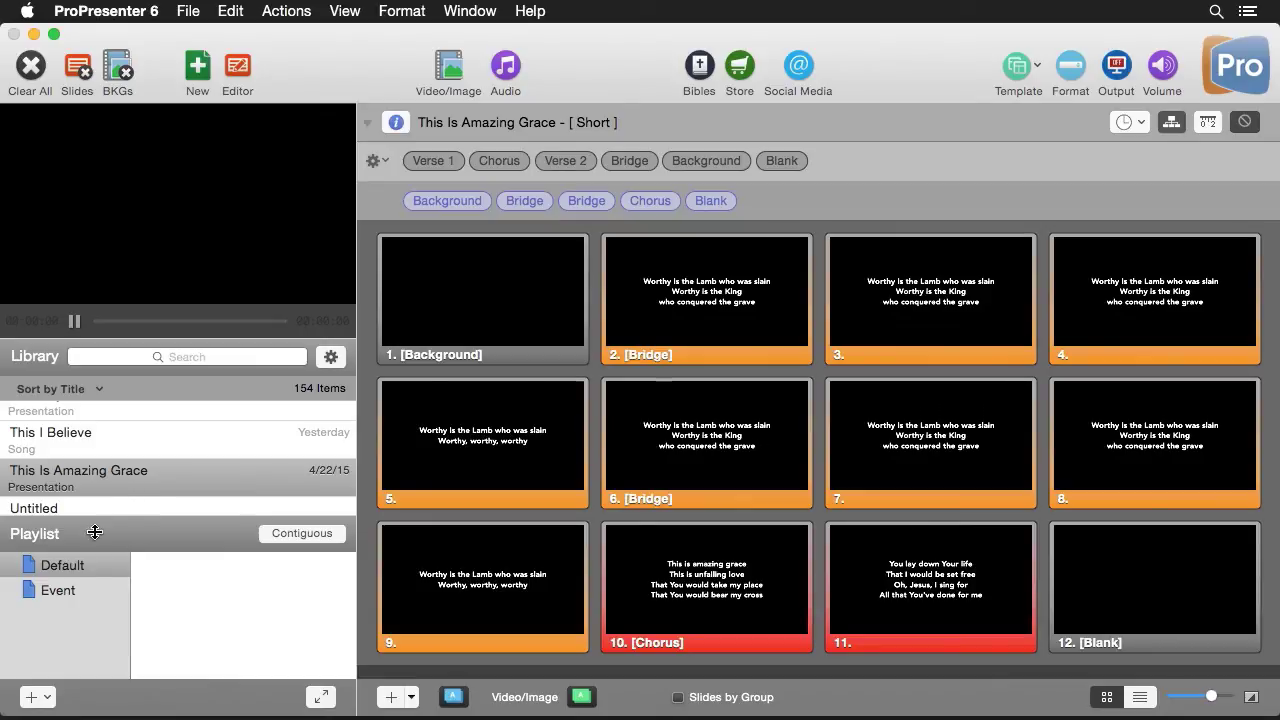
Add This Is Amazing Grace from the library to the Default playlist twice
click(98, 568)
drag(103, 476, 150, 588)
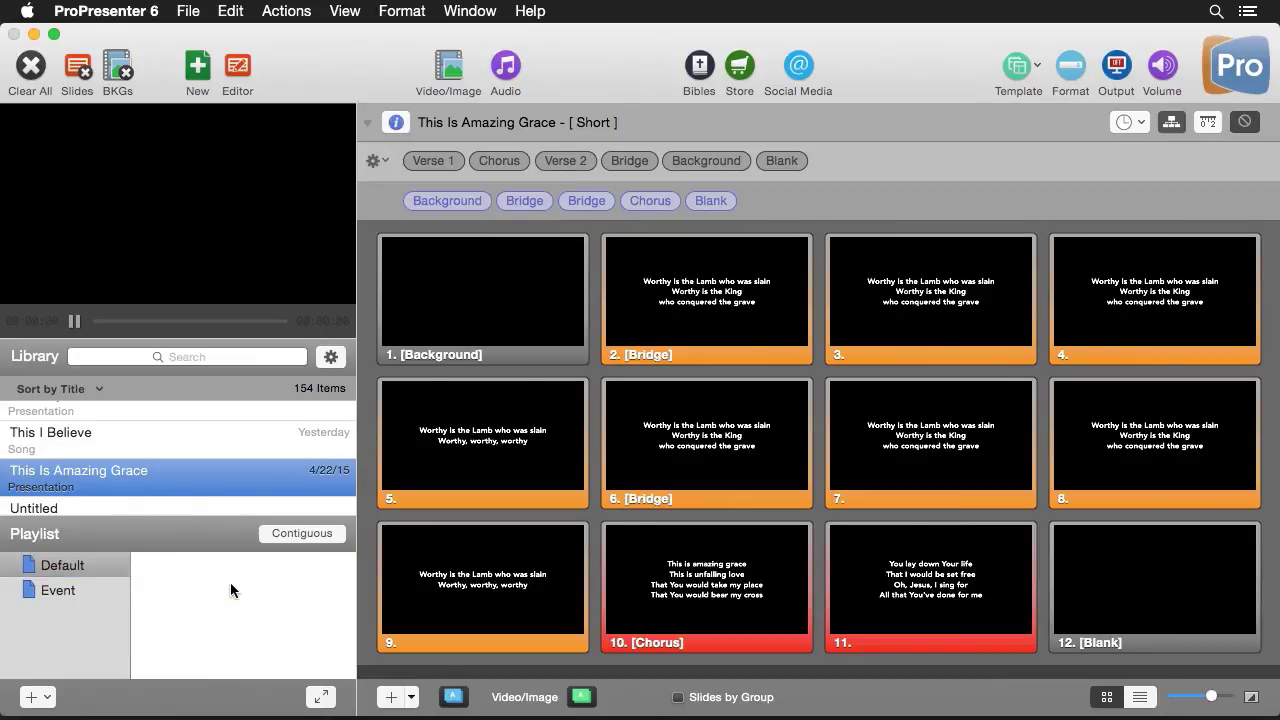
drag(137, 489, 237, 600)
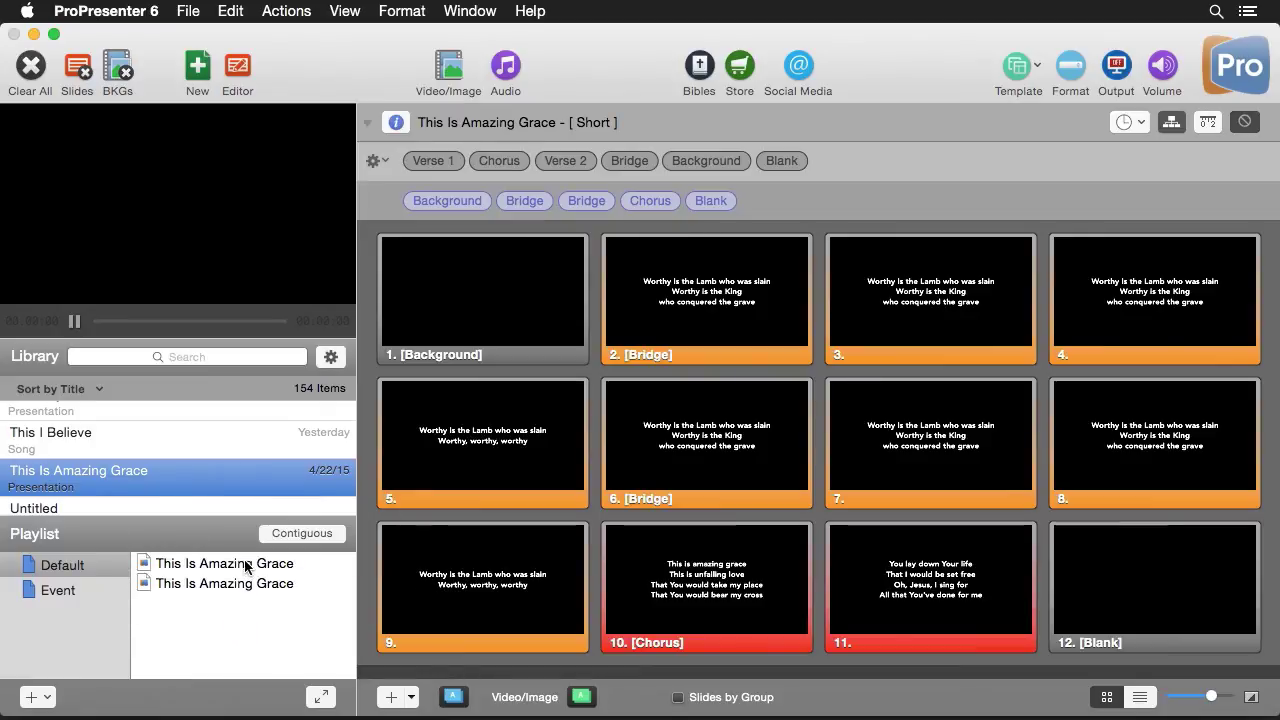
Assign the Normal arrangement to the first This Is Amazing Grace entry in the Default playlist
click(247, 563)
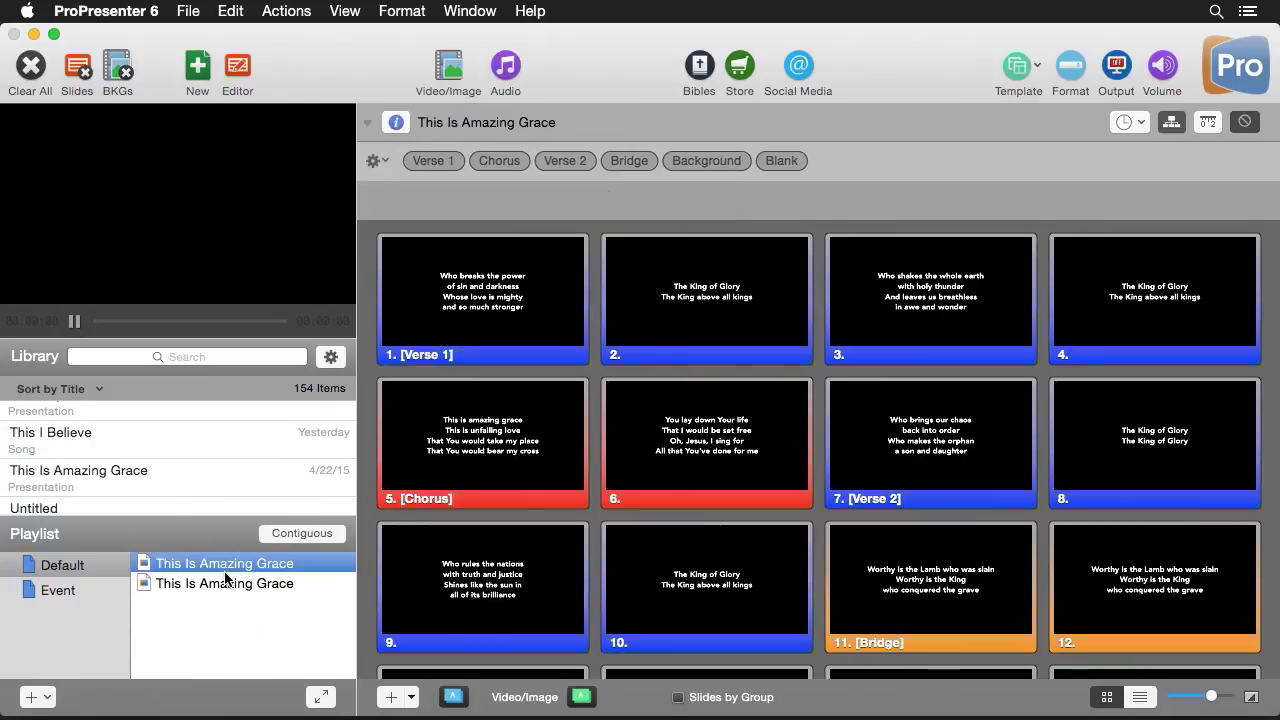
click(229, 585)
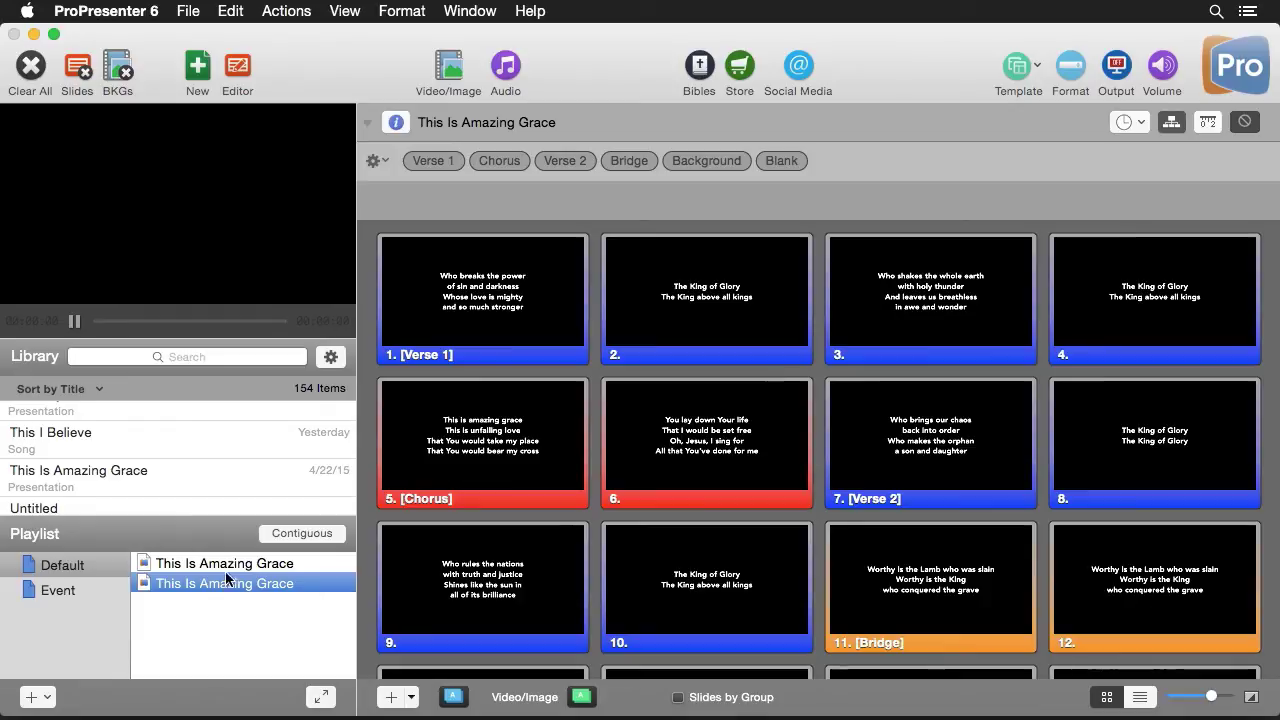
click(227, 565)
right_click(228, 564)
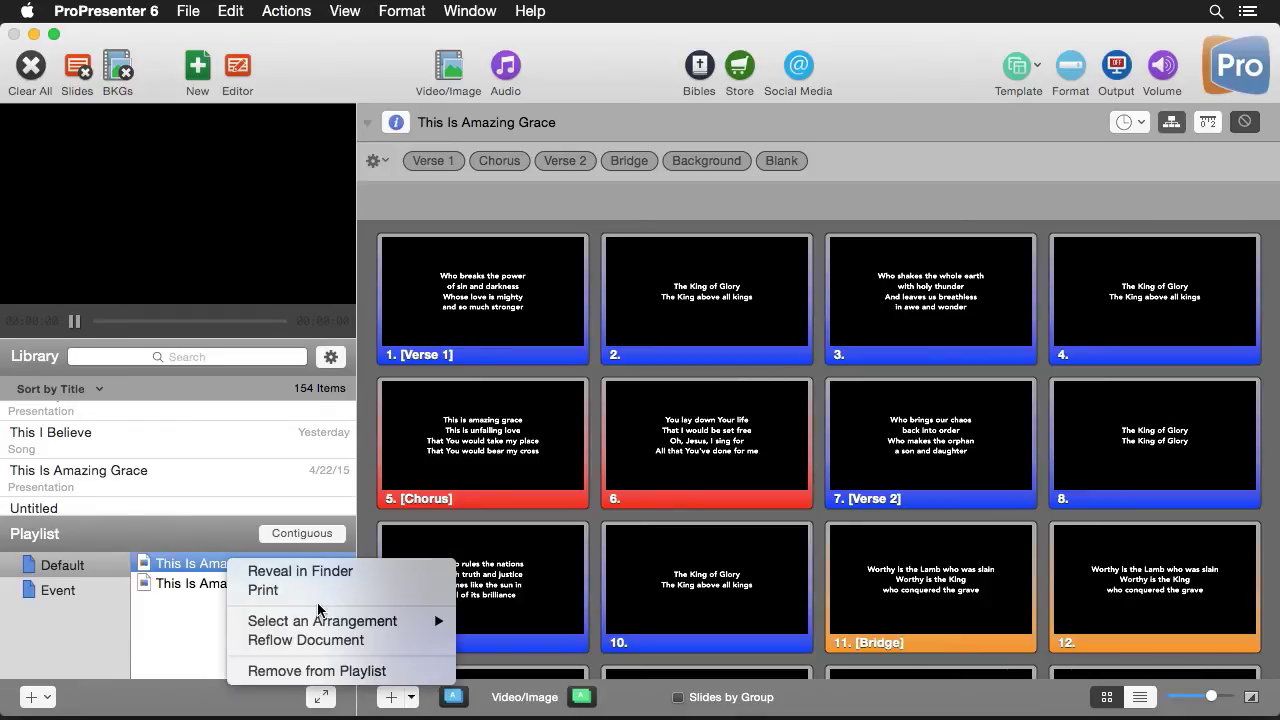
mouse_move(320, 624)
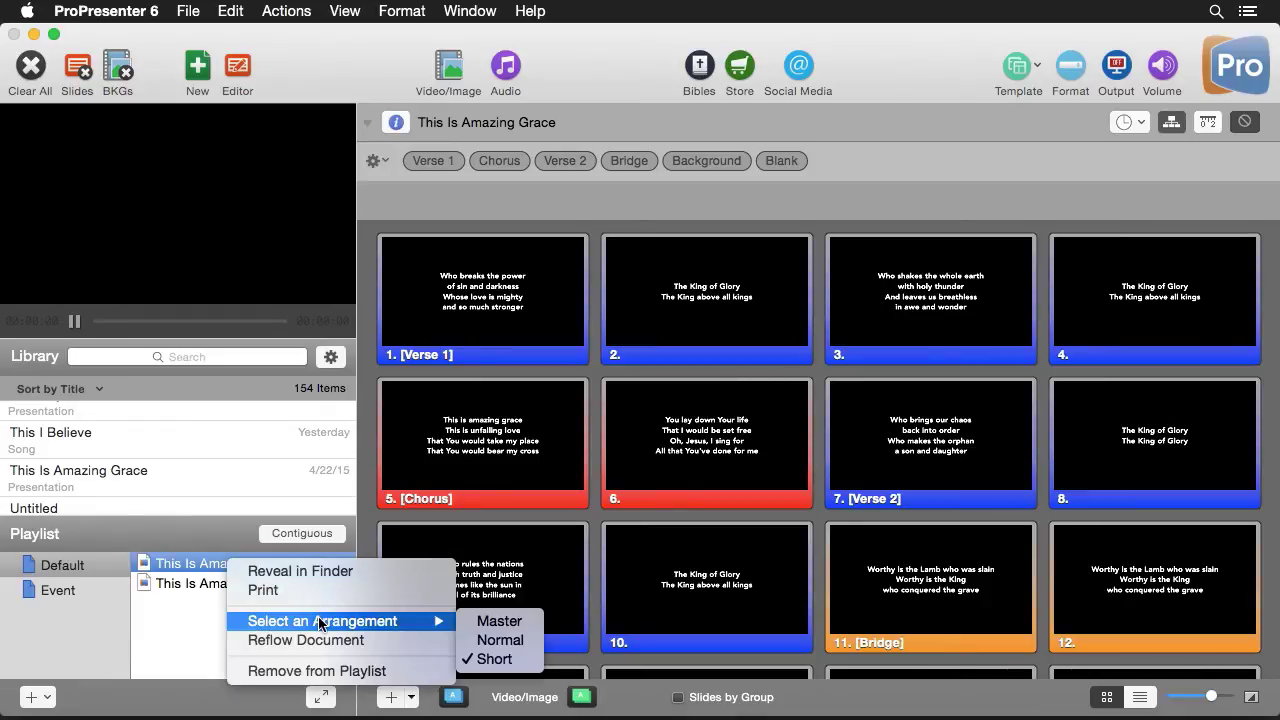
click(500, 640)
Assign the Short arrangement to the second This Is Amazing Grace playlist entry and compare the slides of both entries
click(265, 586)
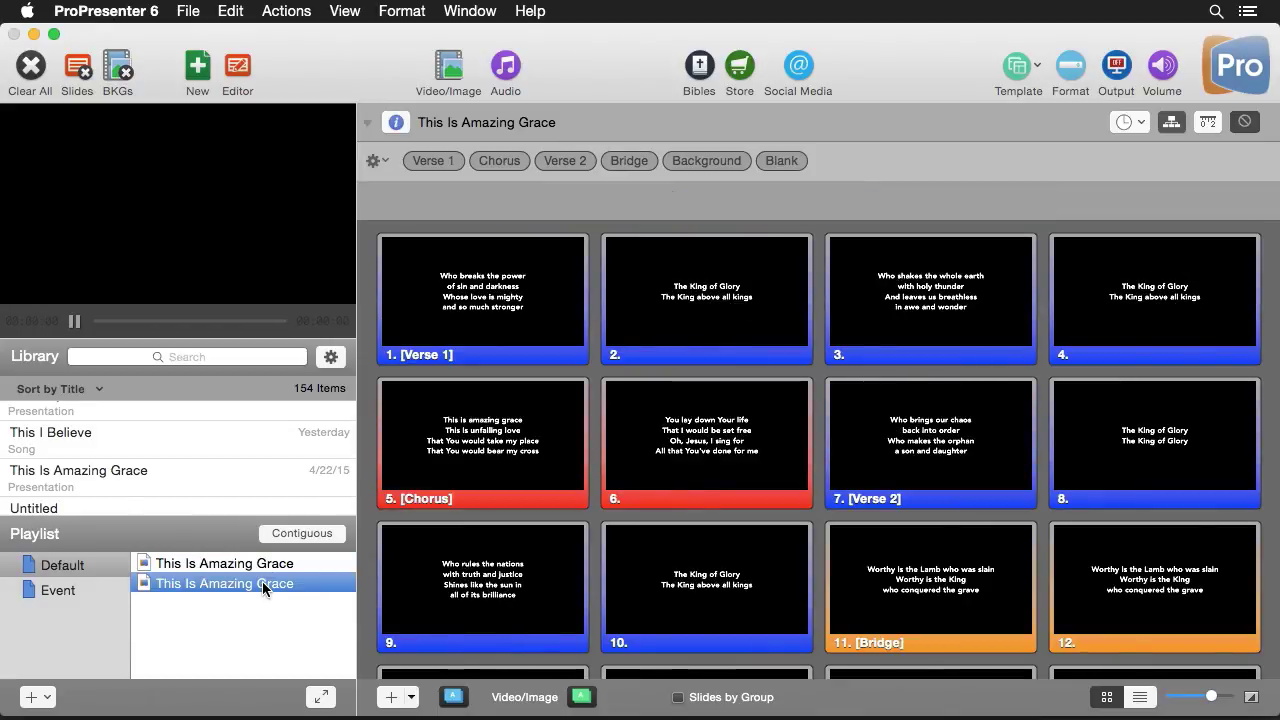
right_click(265, 585)
mouse_move(375, 640)
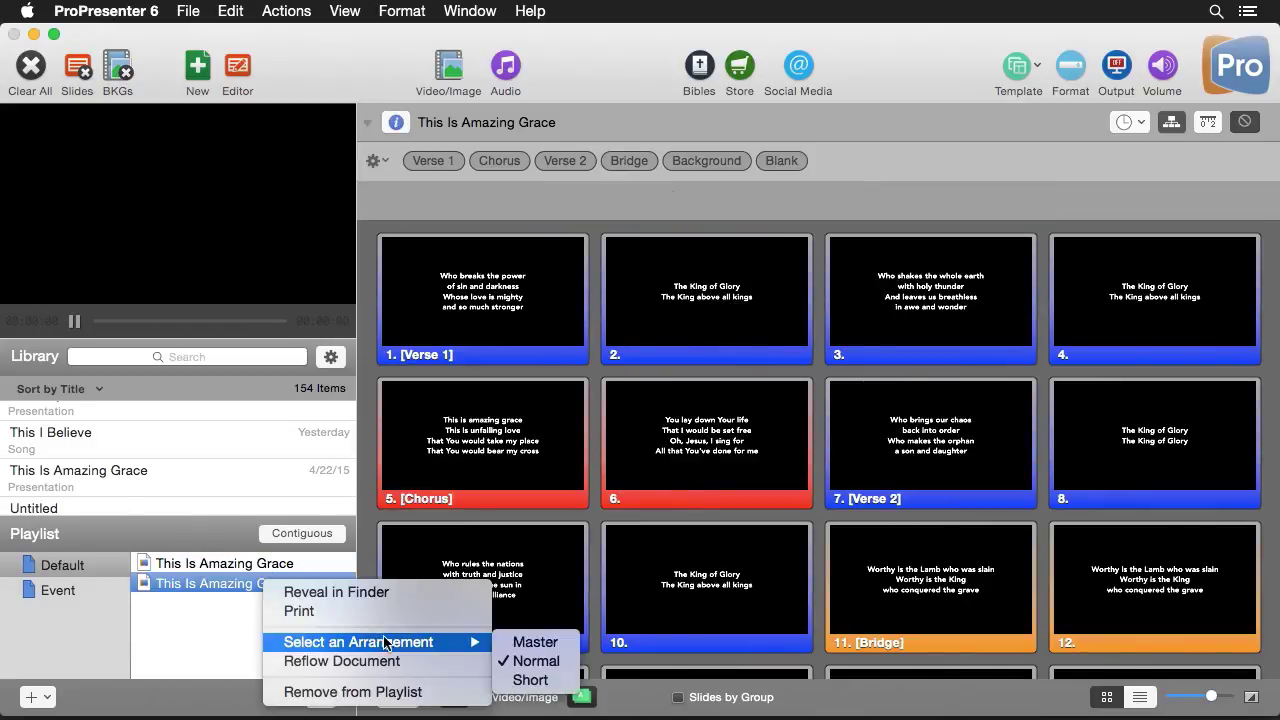
click(530, 680)
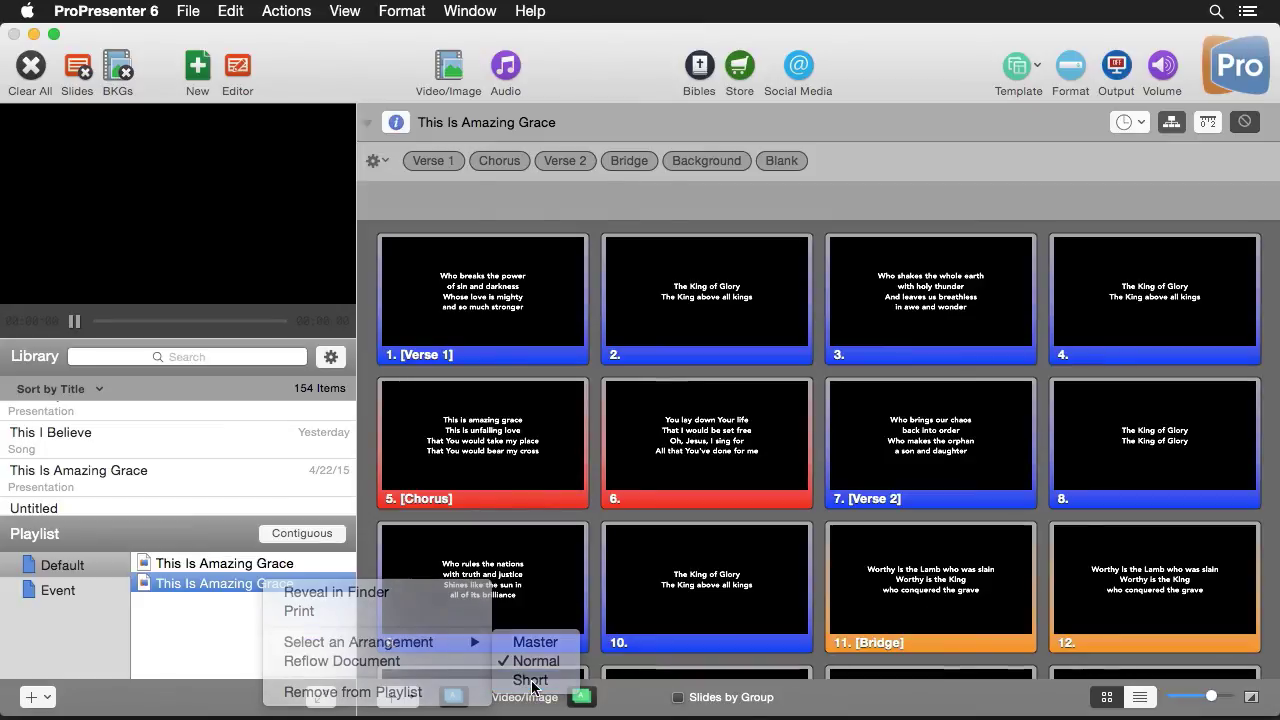
click(265, 564)
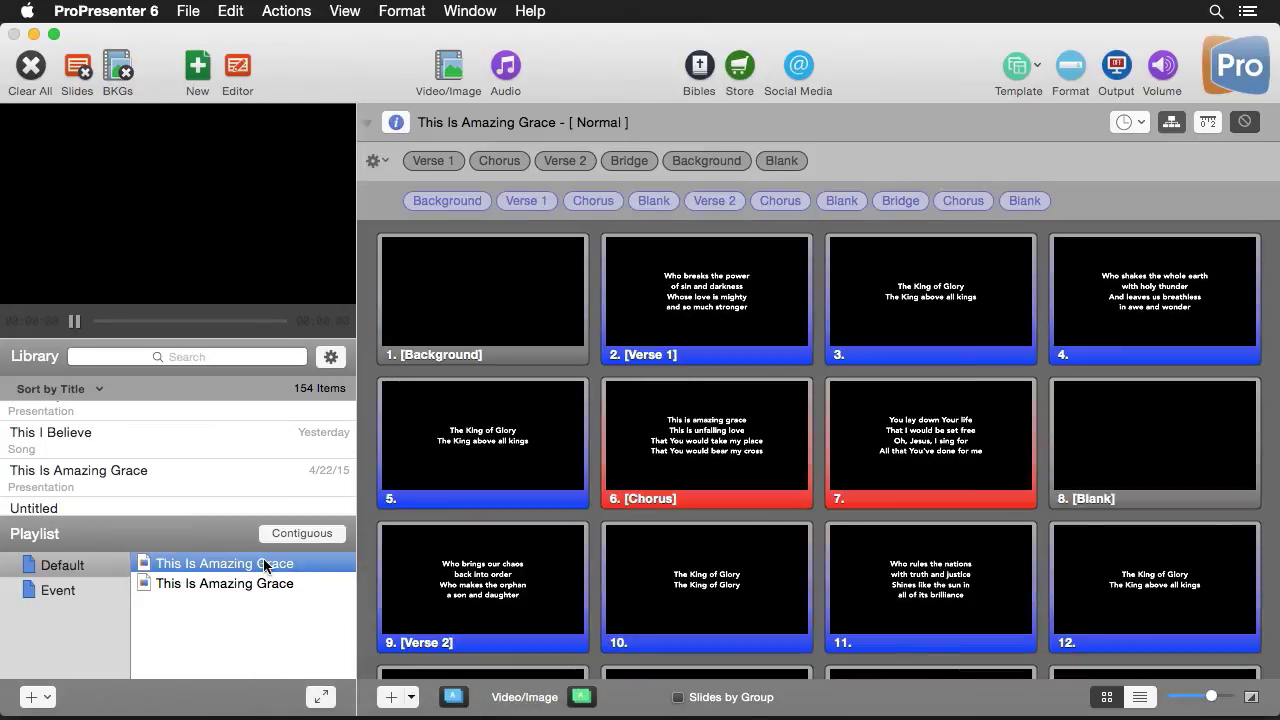
click(265, 584)
click(265, 566)
click(265, 586)
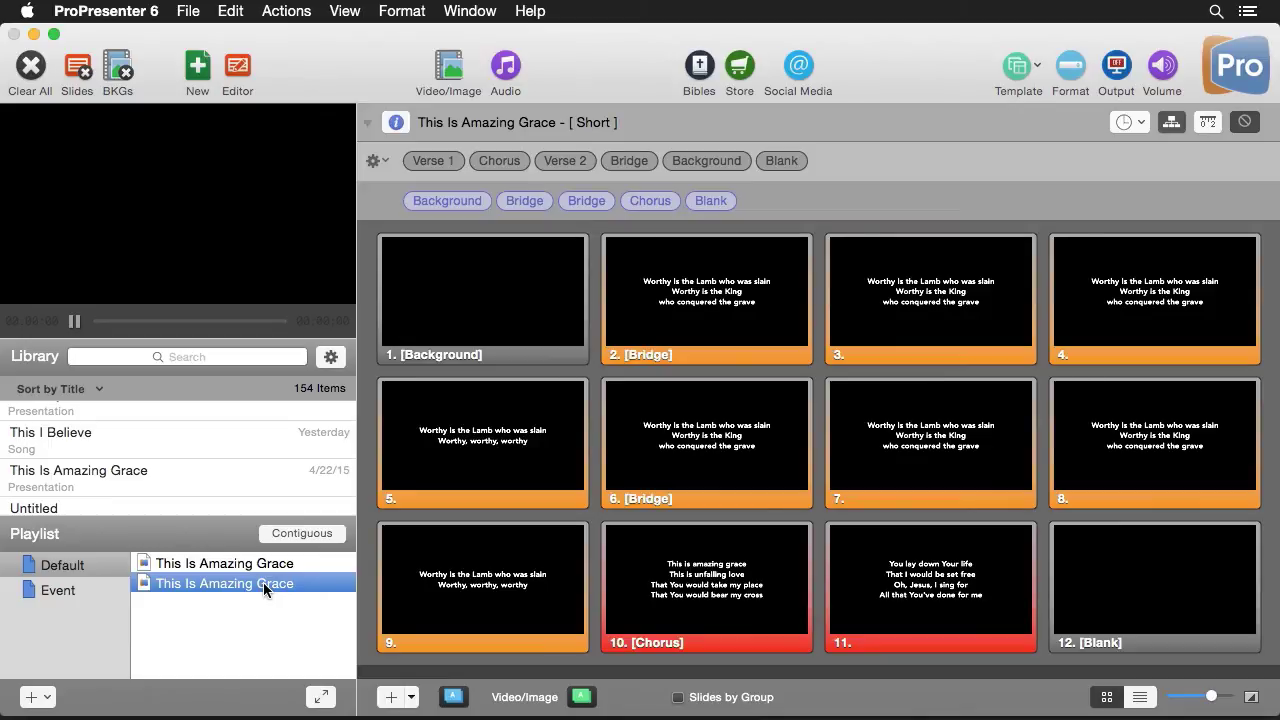
Select the Normal arrangement for This Is Amazing Grace in the library
right_click(123, 473)
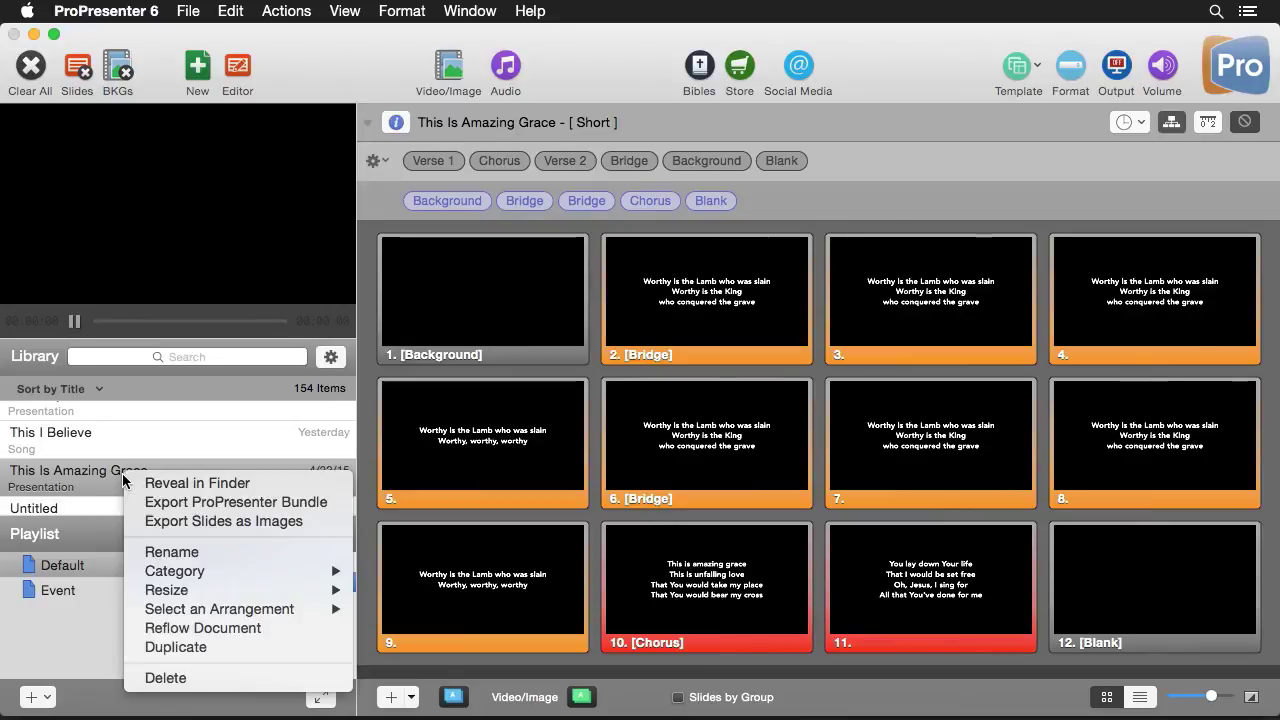
mouse_move(285, 610)
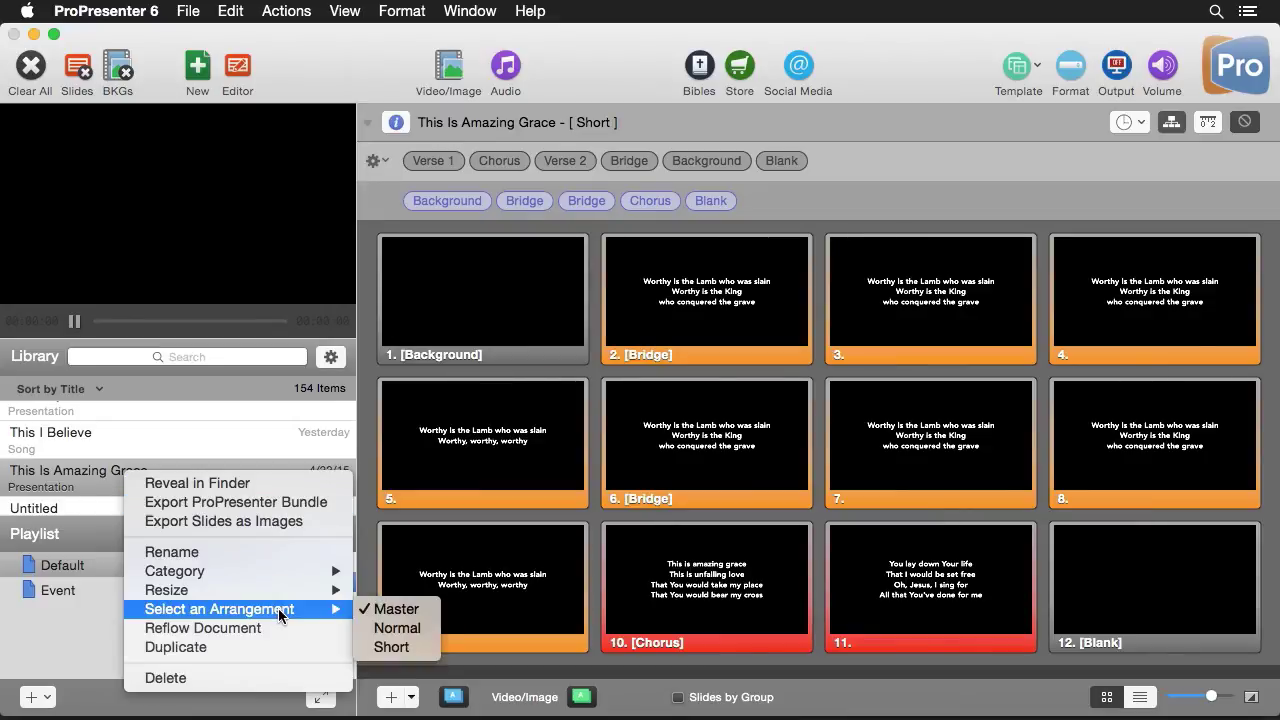
click(400, 628)
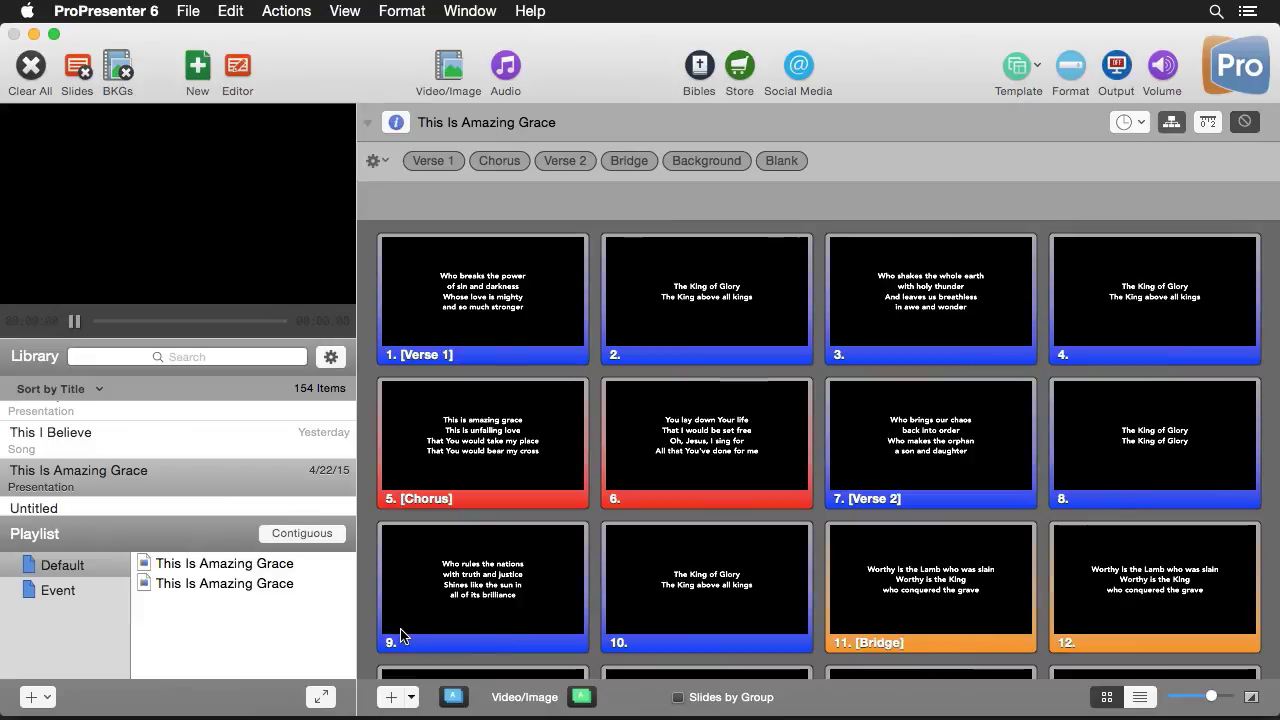
Add This Is Amazing Grace from the library to the Default playlist a third time and show the new entry's slides
drag(129, 472, 244, 601)
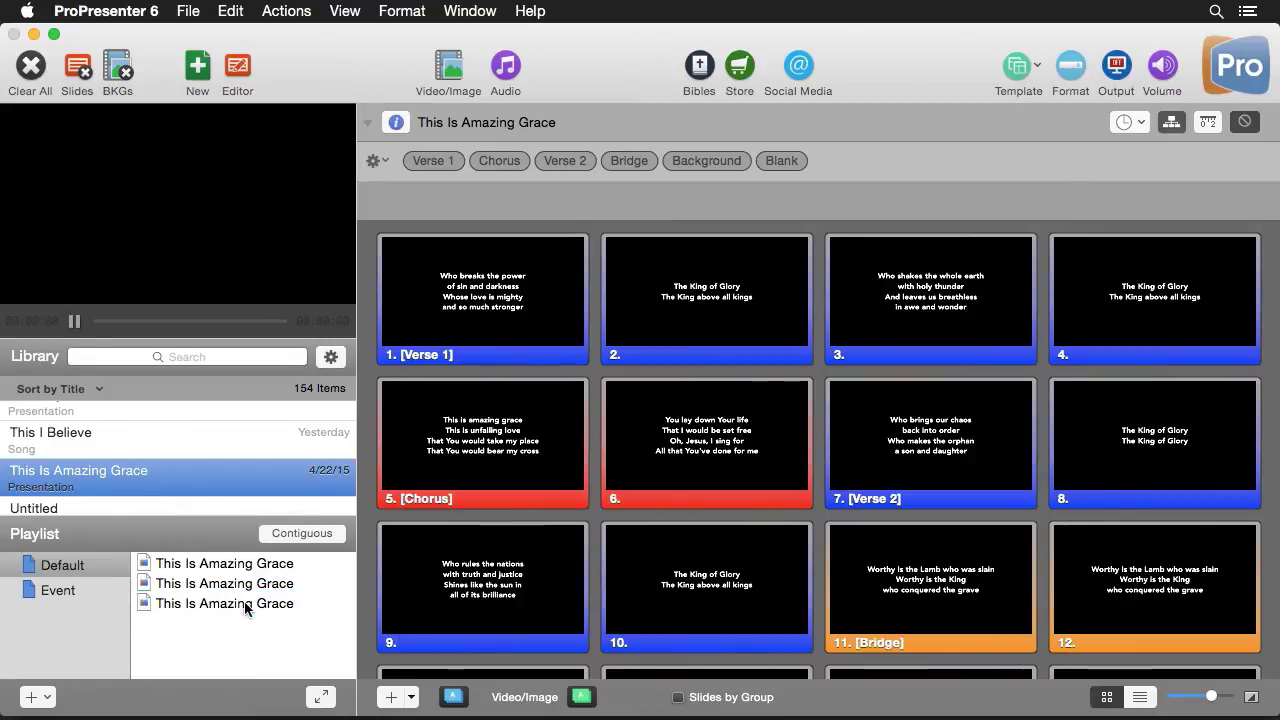
click(244, 604)
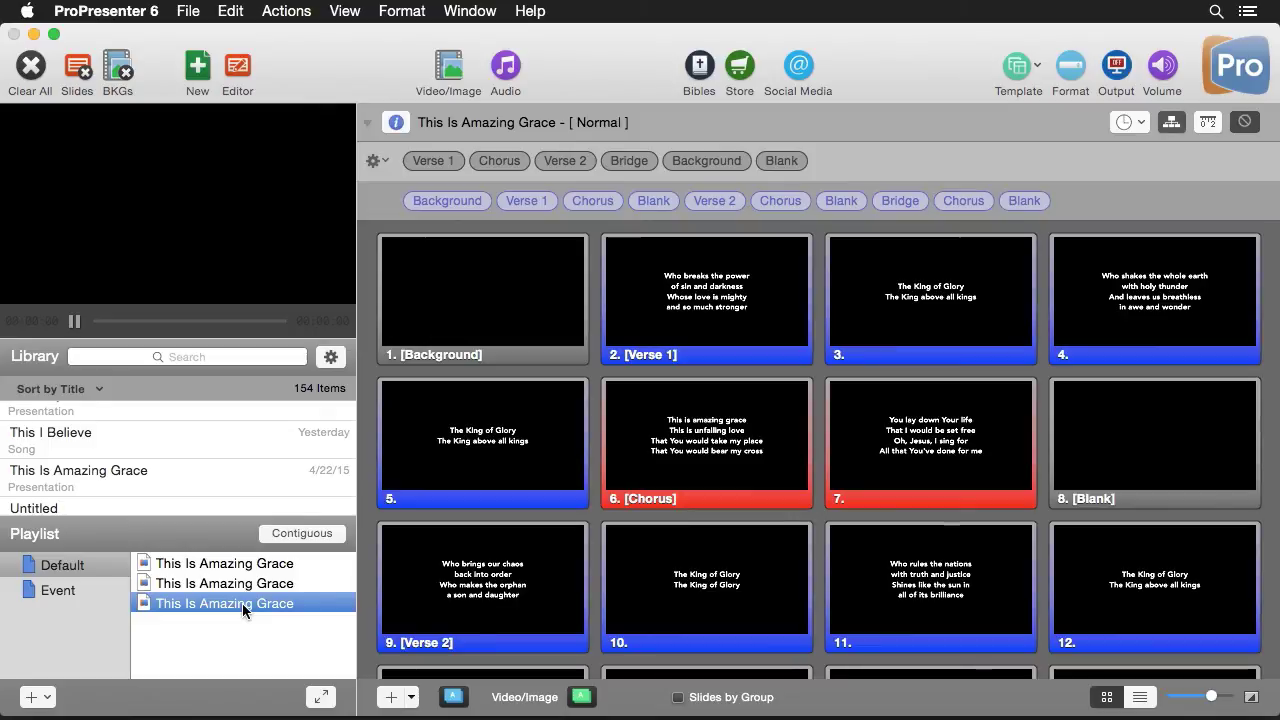
Open the Services settings in the application preferences
click(106, 11)
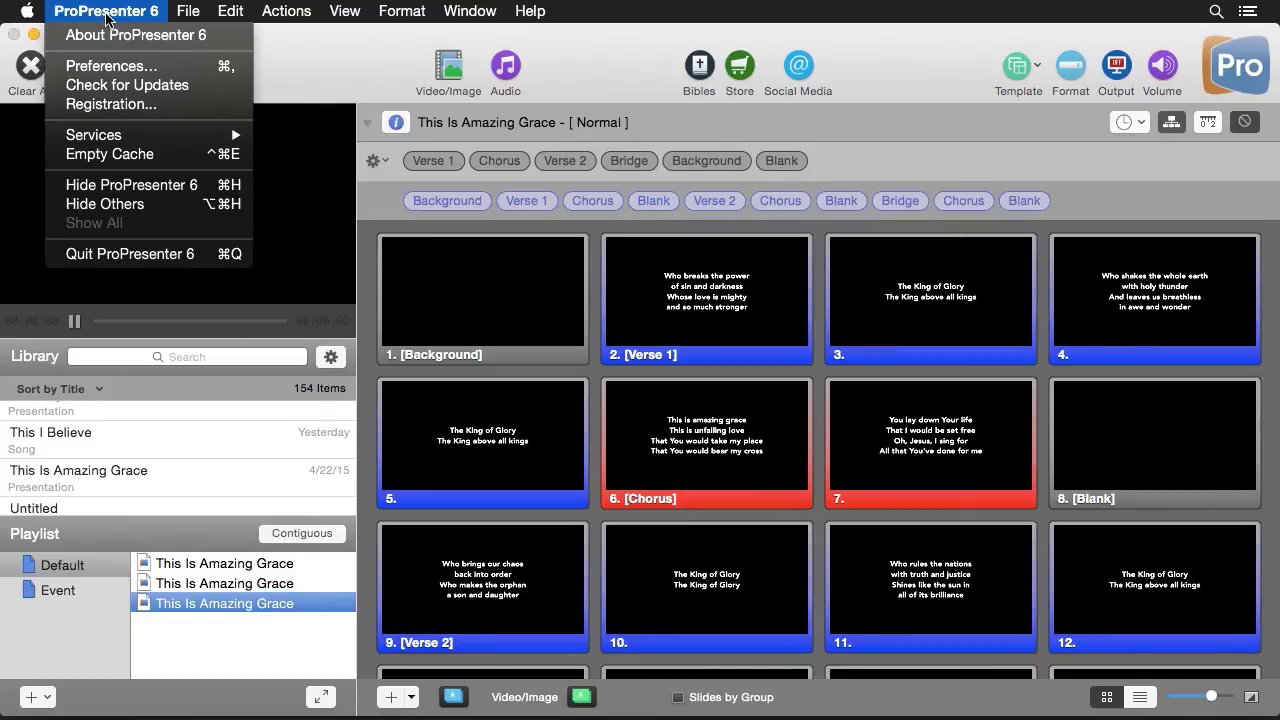
click(117, 67)
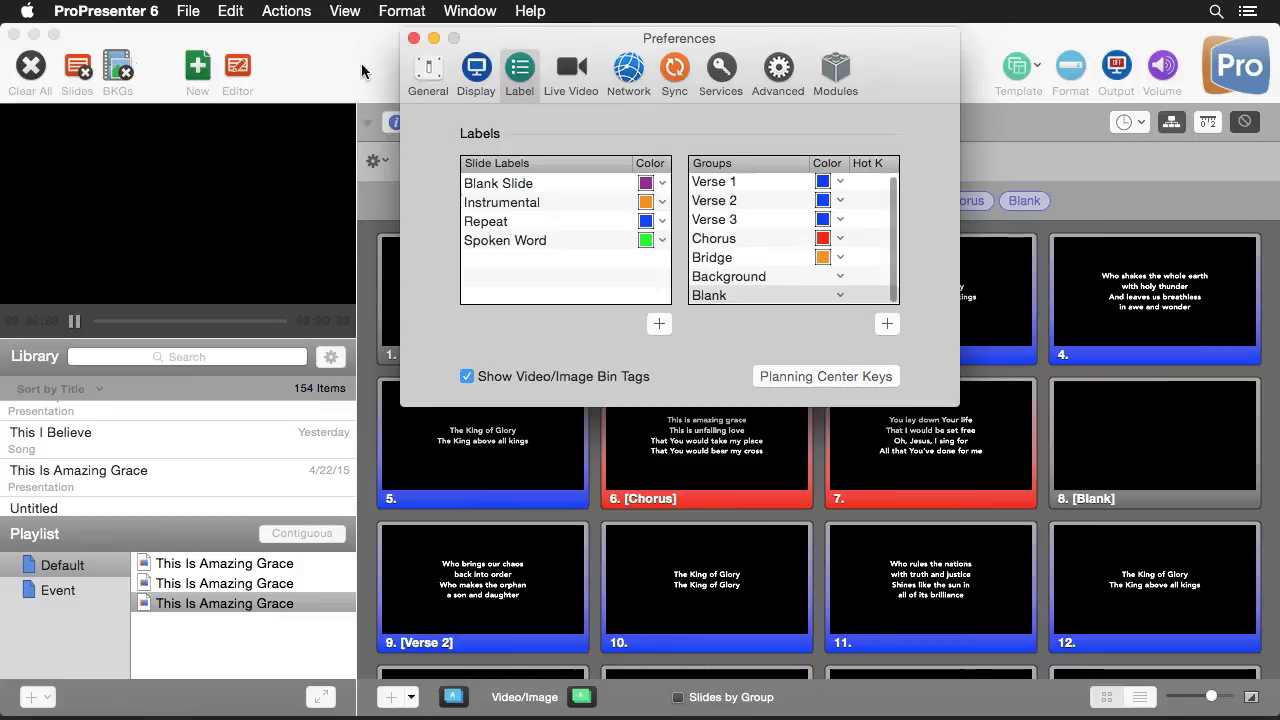
click(730, 70)
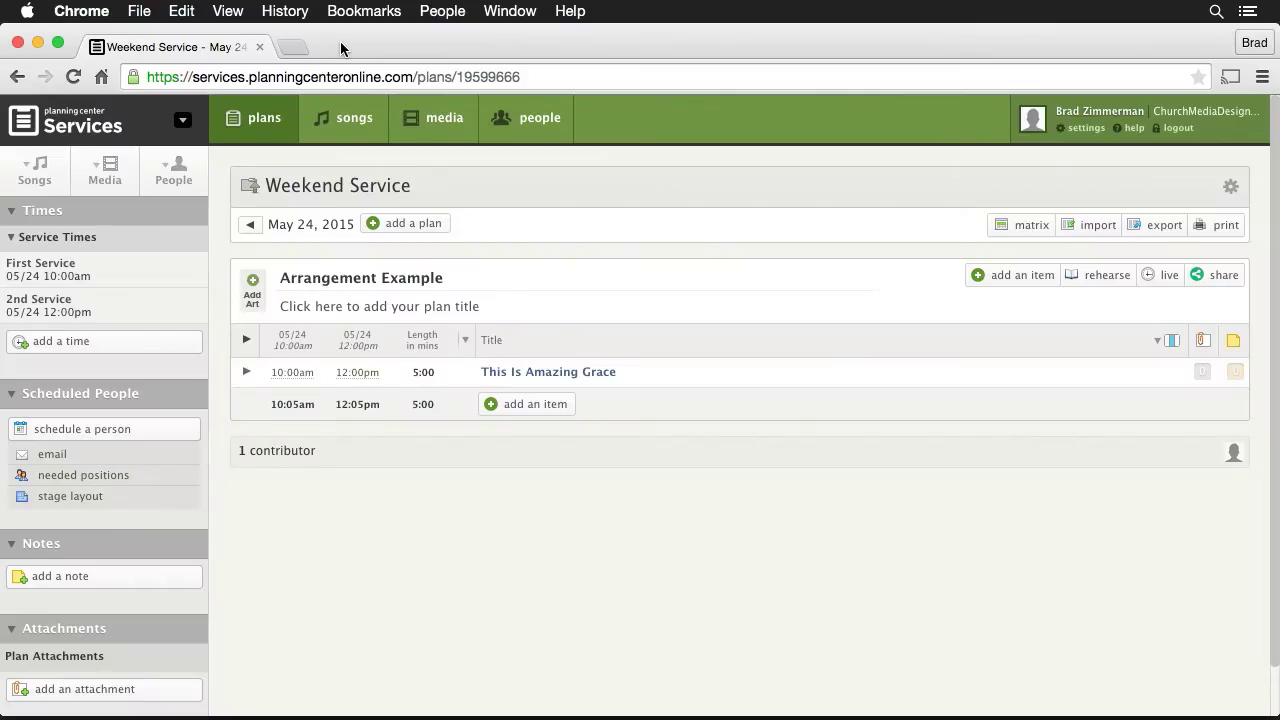
In Planning Center Services in Chrome, review the linked song sequence of the plan's This Is Amazing Grace item and close the item
click(505, 407)
mouse_move(586, 370)
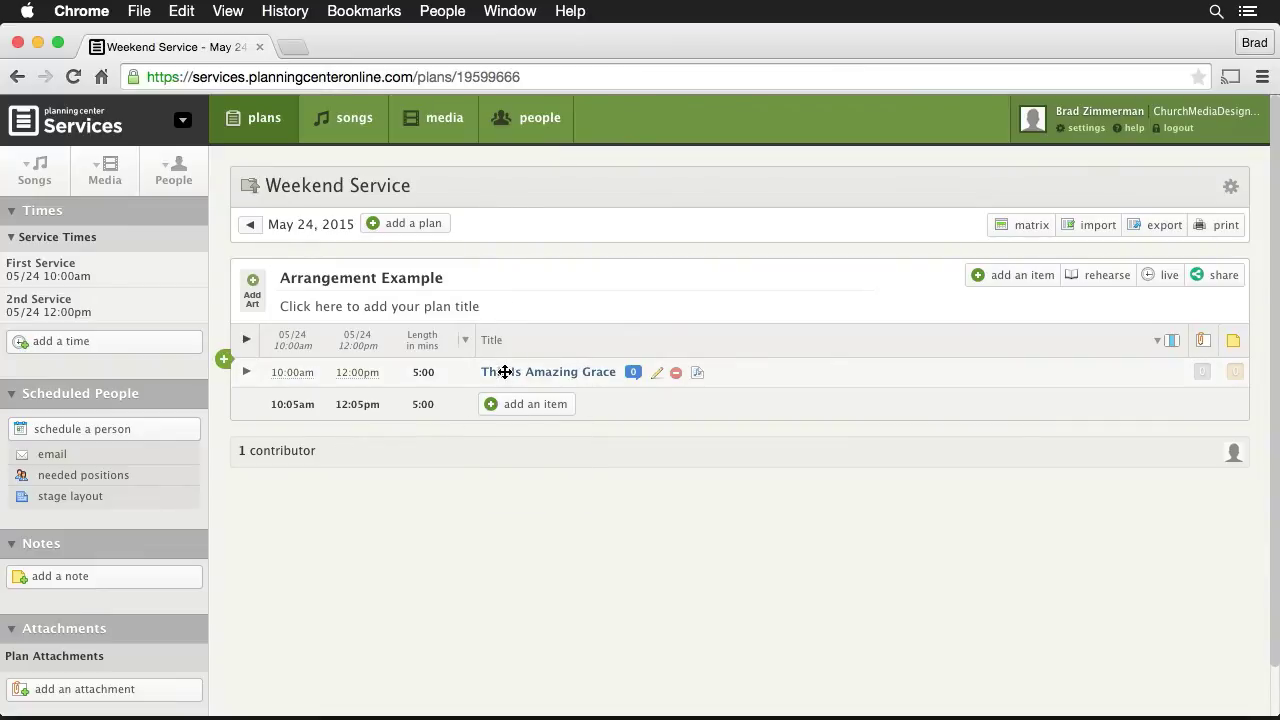
click(659, 374)
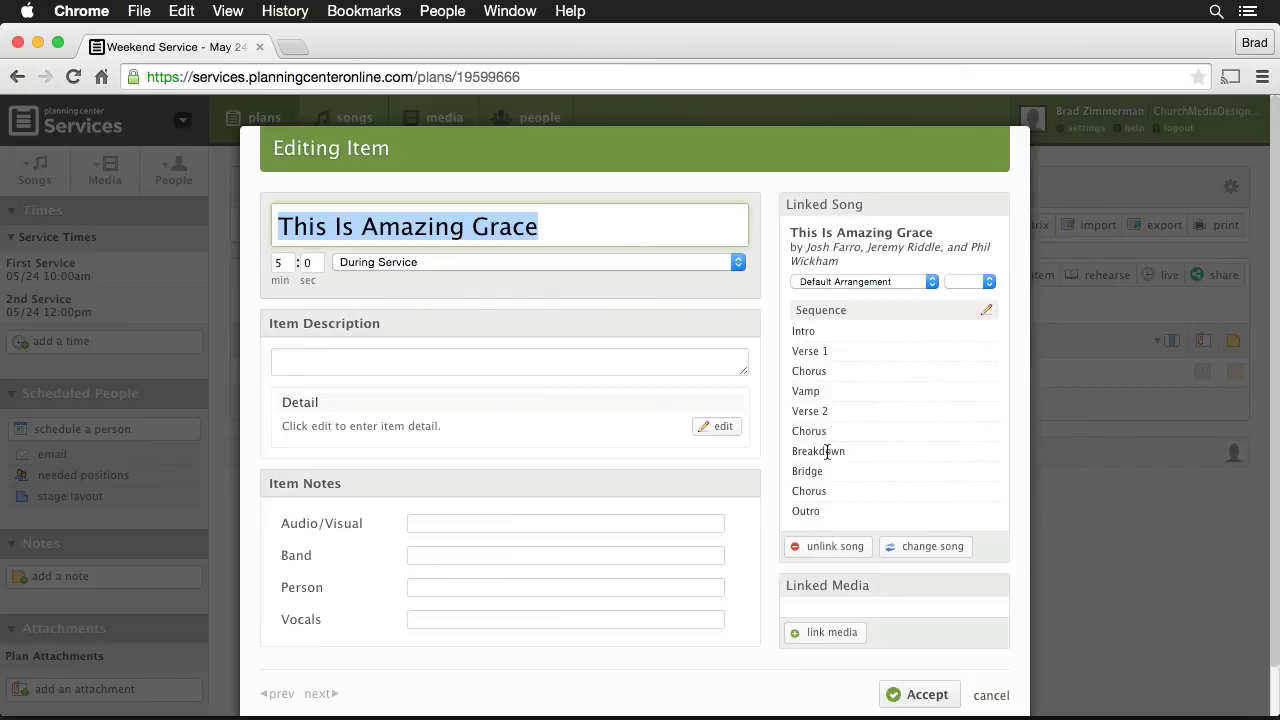
click(922, 695)
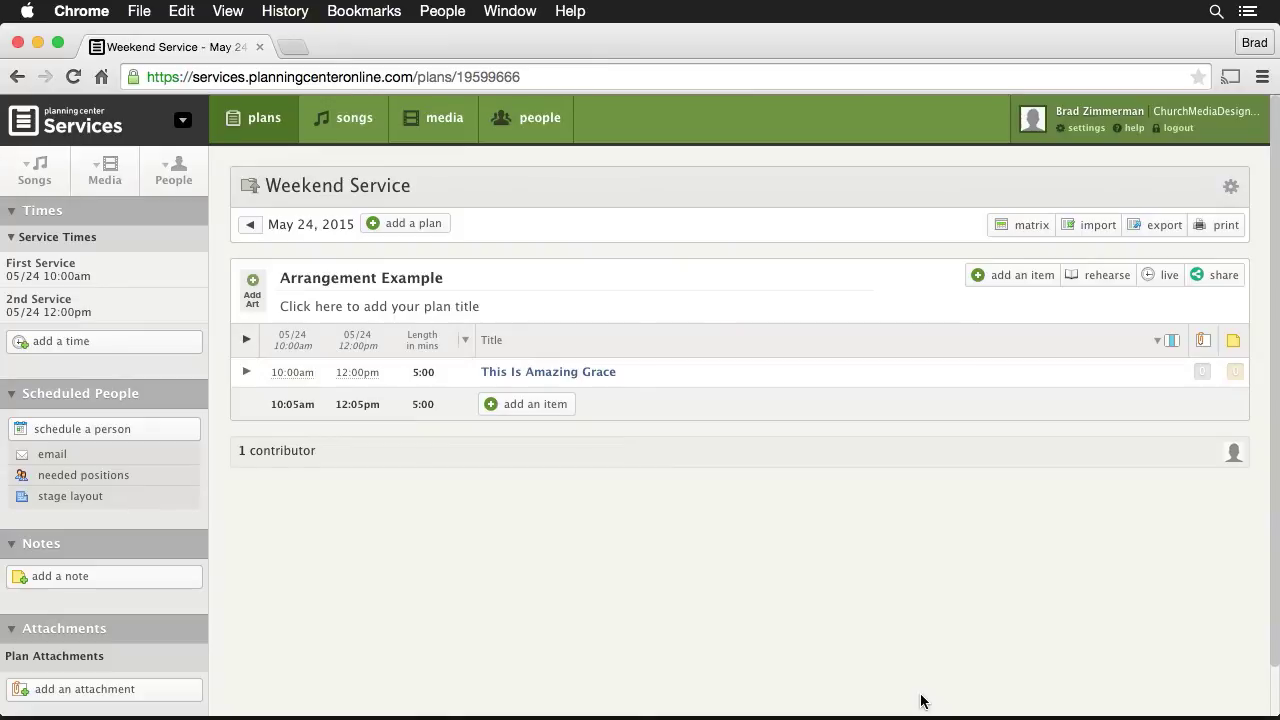
Switch back to ProPresenter and create a PCO playlist from the Arrangement Example - May 24, 2015 plan
key(super+Tab)
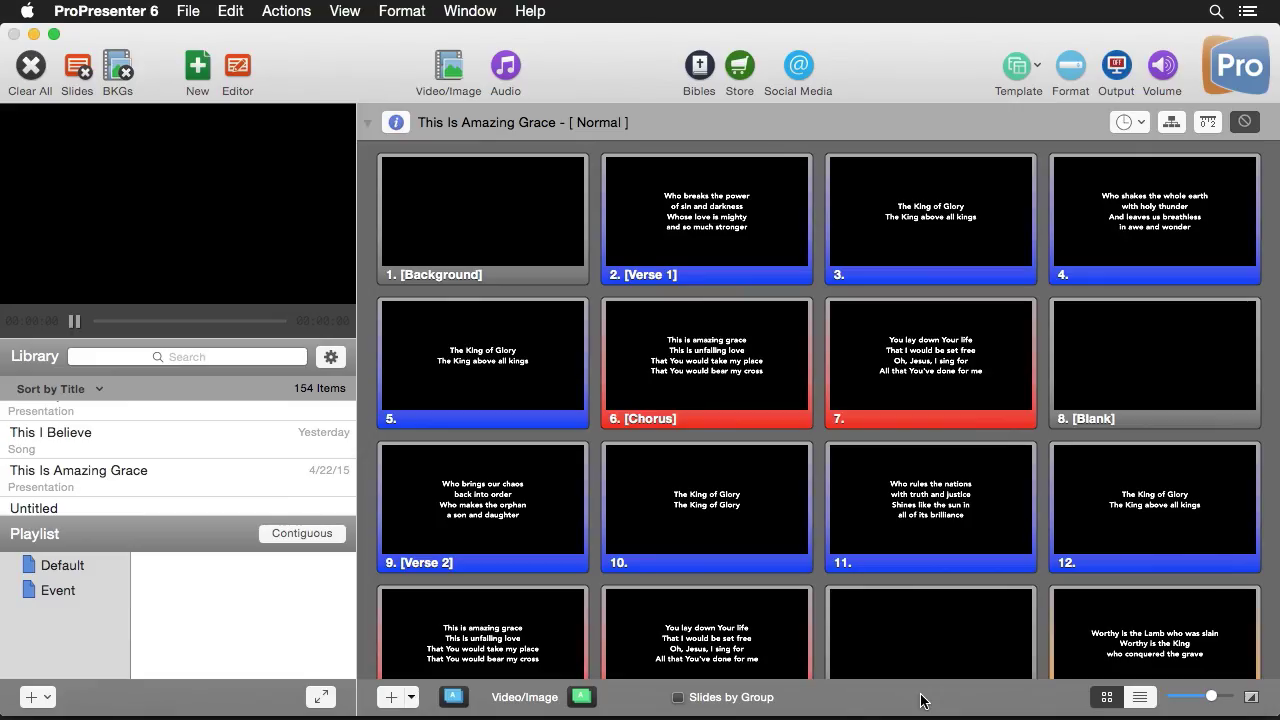
click(33, 697)
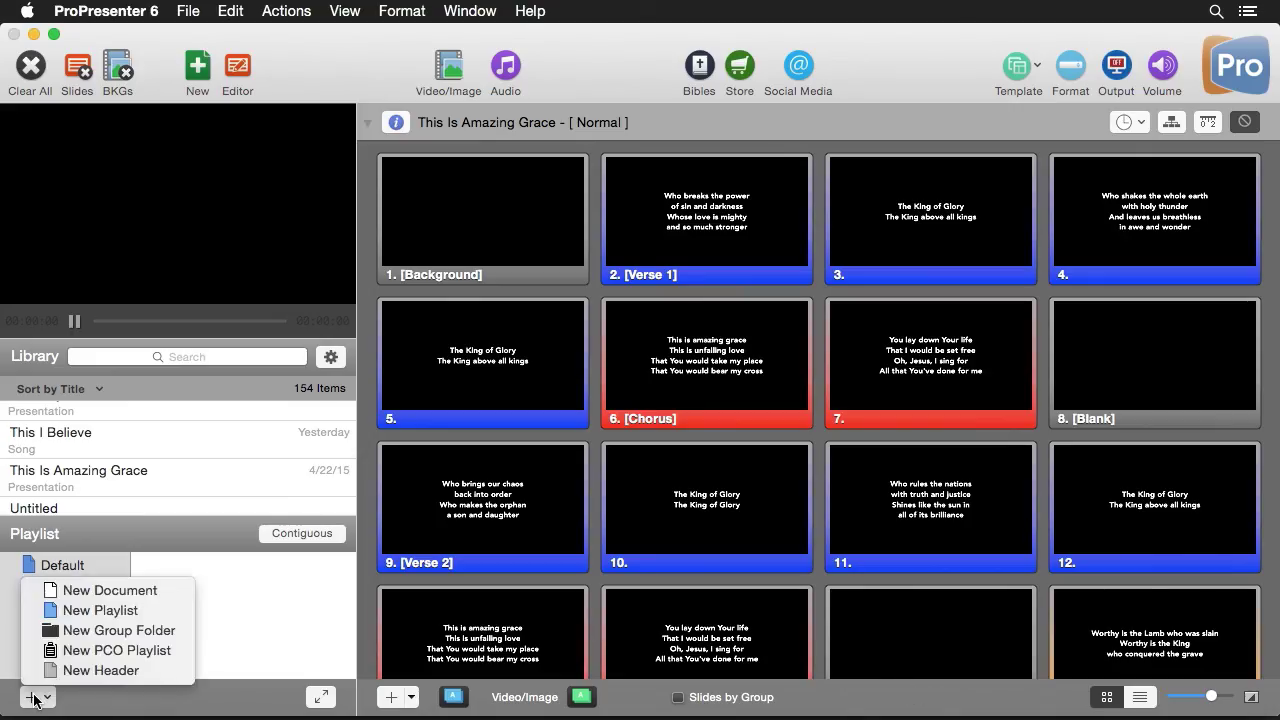
click(97, 650)
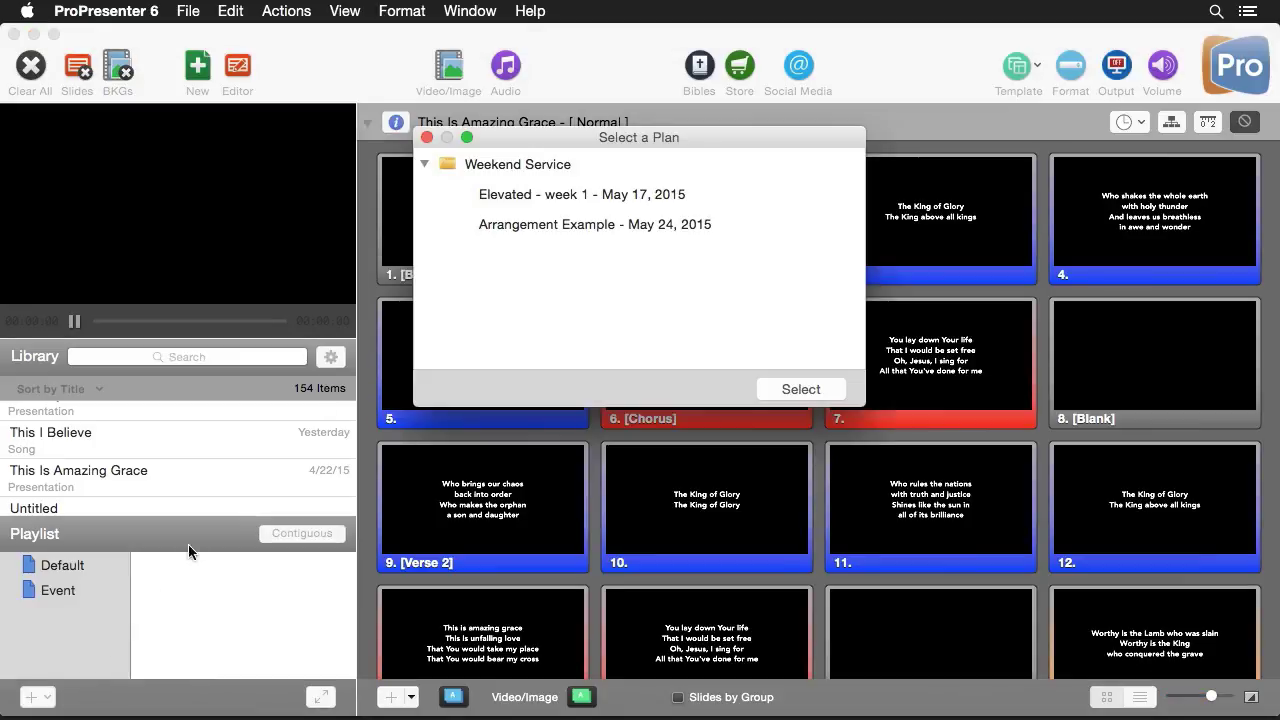
click(553, 224)
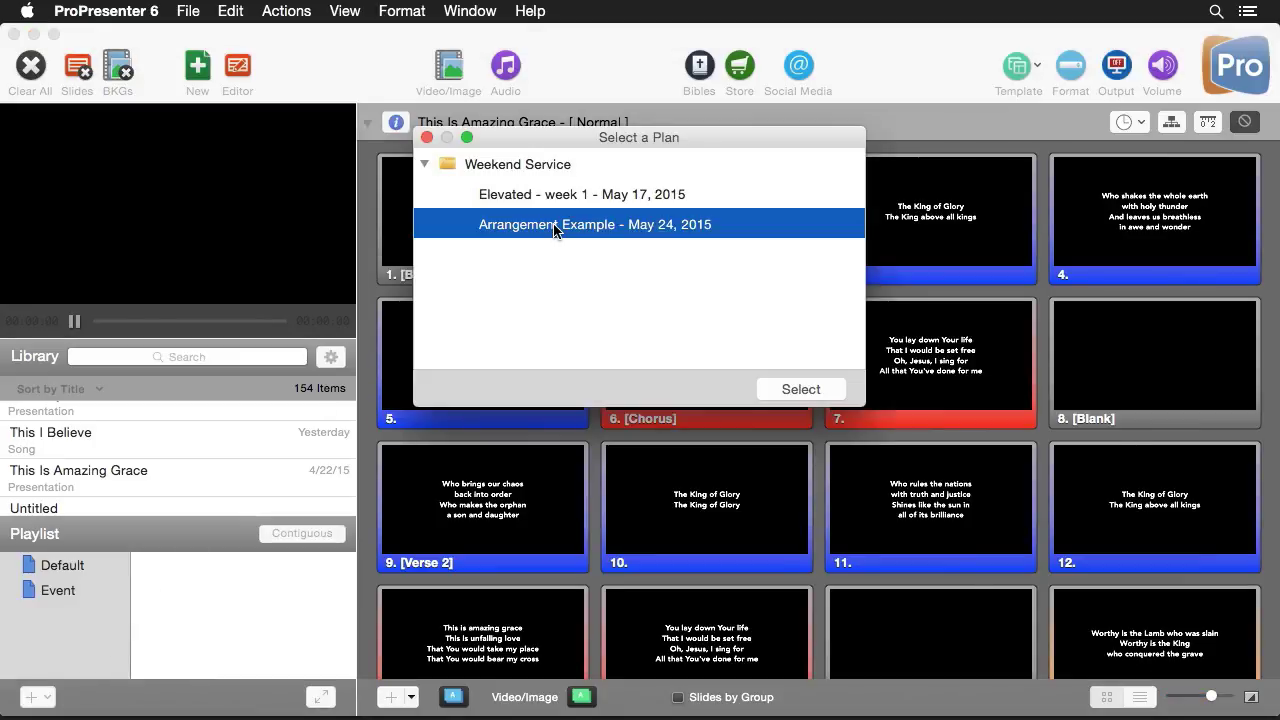
click(793, 390)
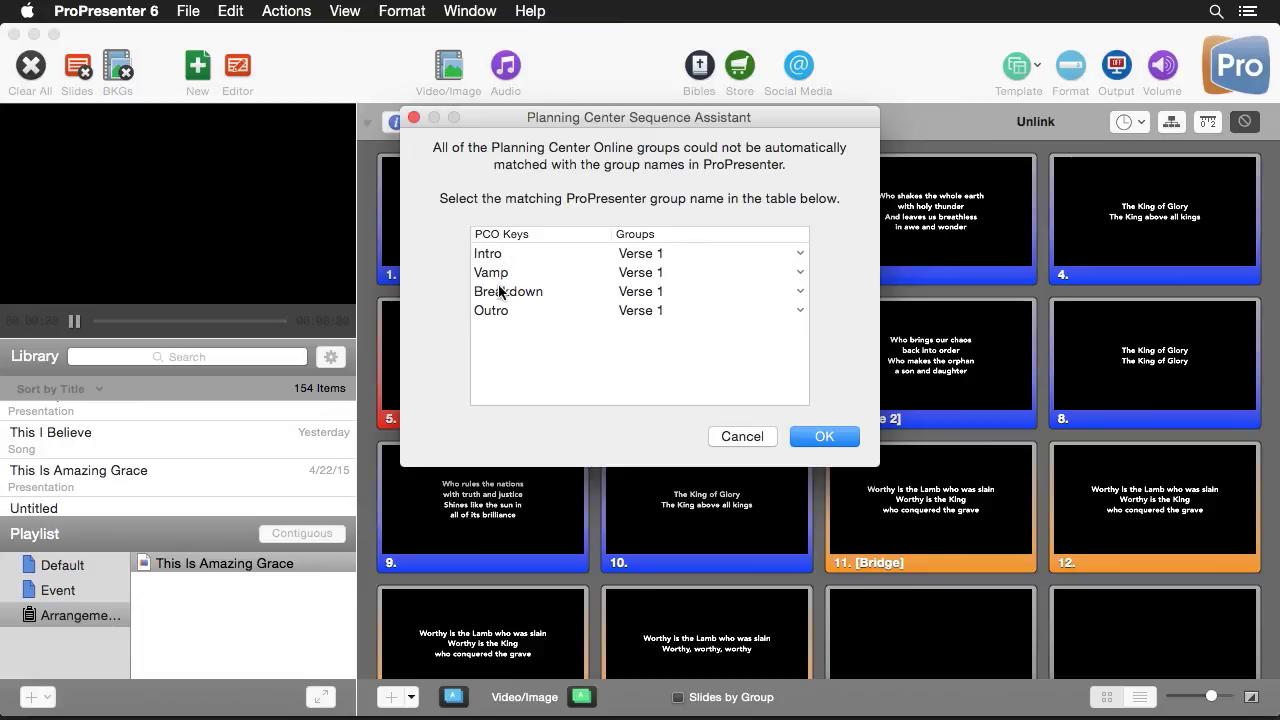
Match the Planning Center key Intro to the Background group, and Vamp, Breakdown and Outro to Blank, and apply the matching
click(661, 253)
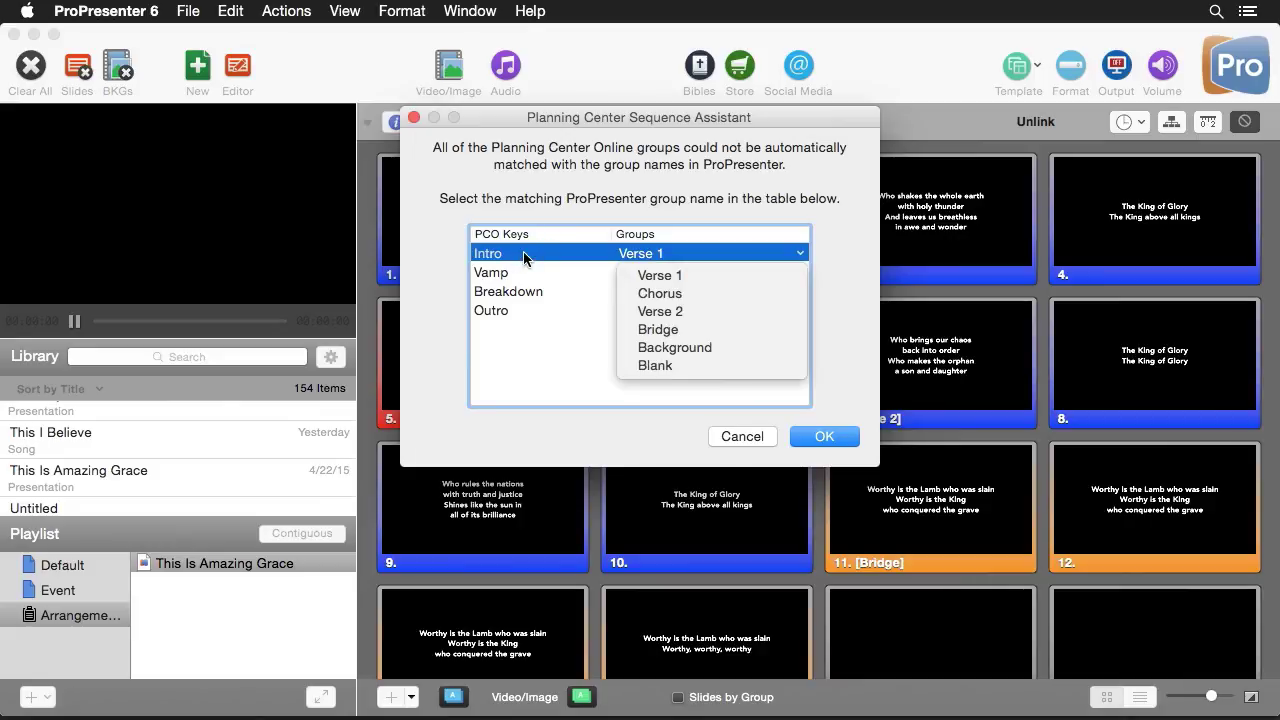
click(690, 347)
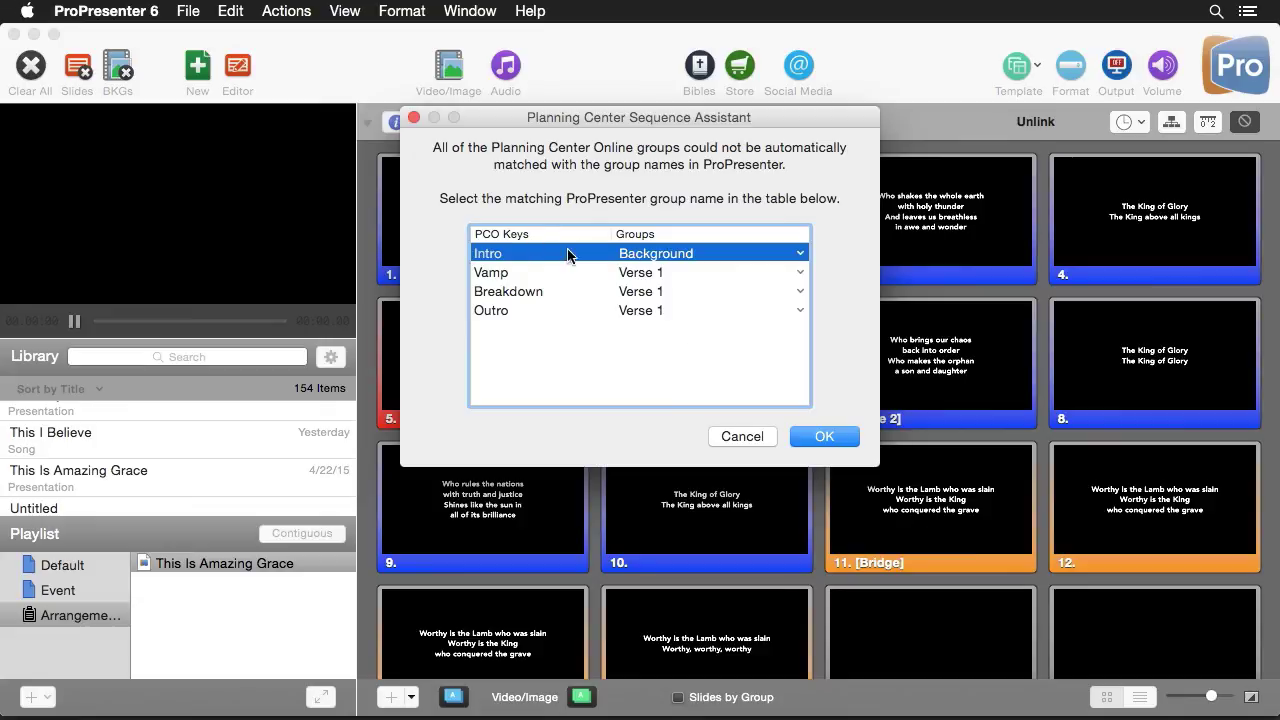
click(645, 275)
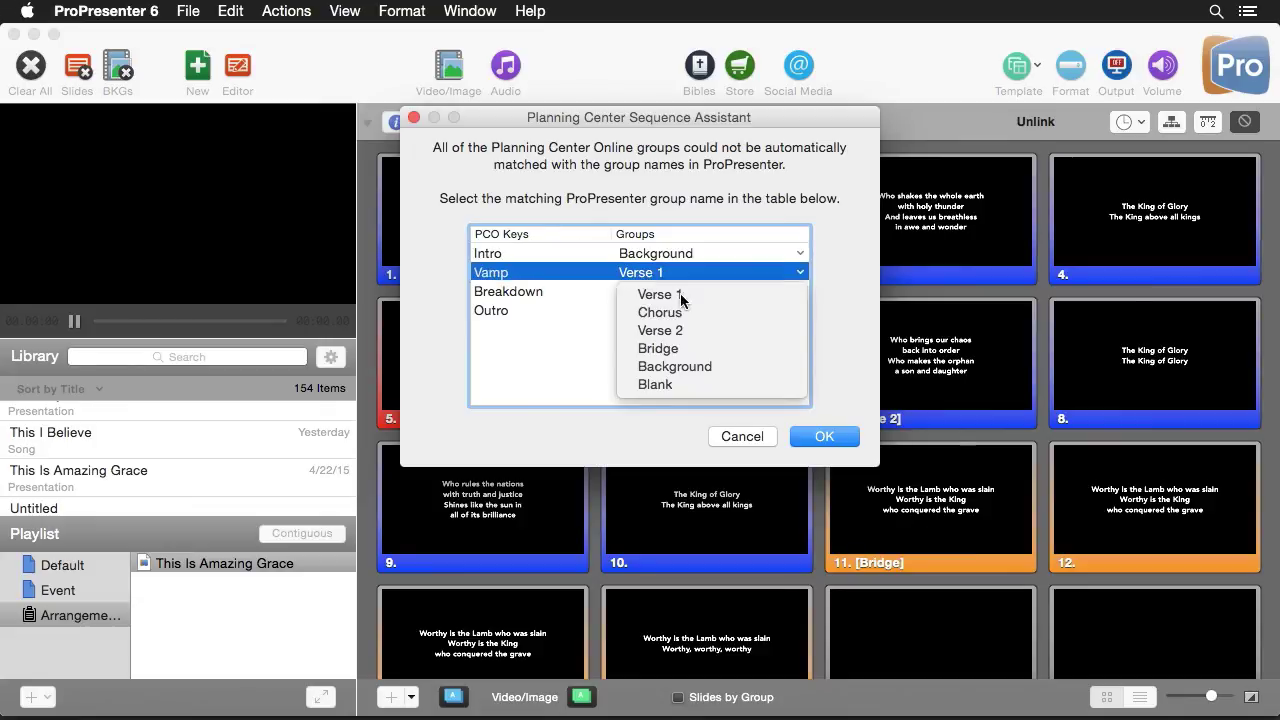
click(703, 386)
click(659, 294)
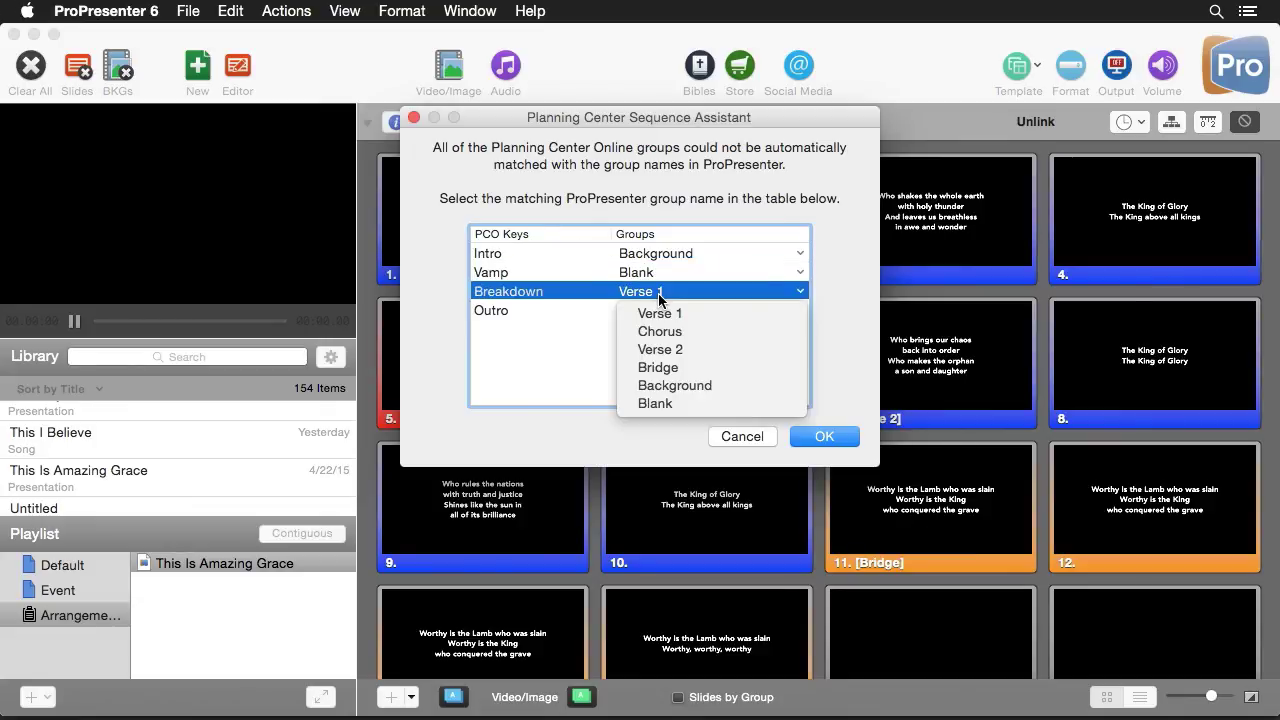
click(683, 401)
click(653, 314)
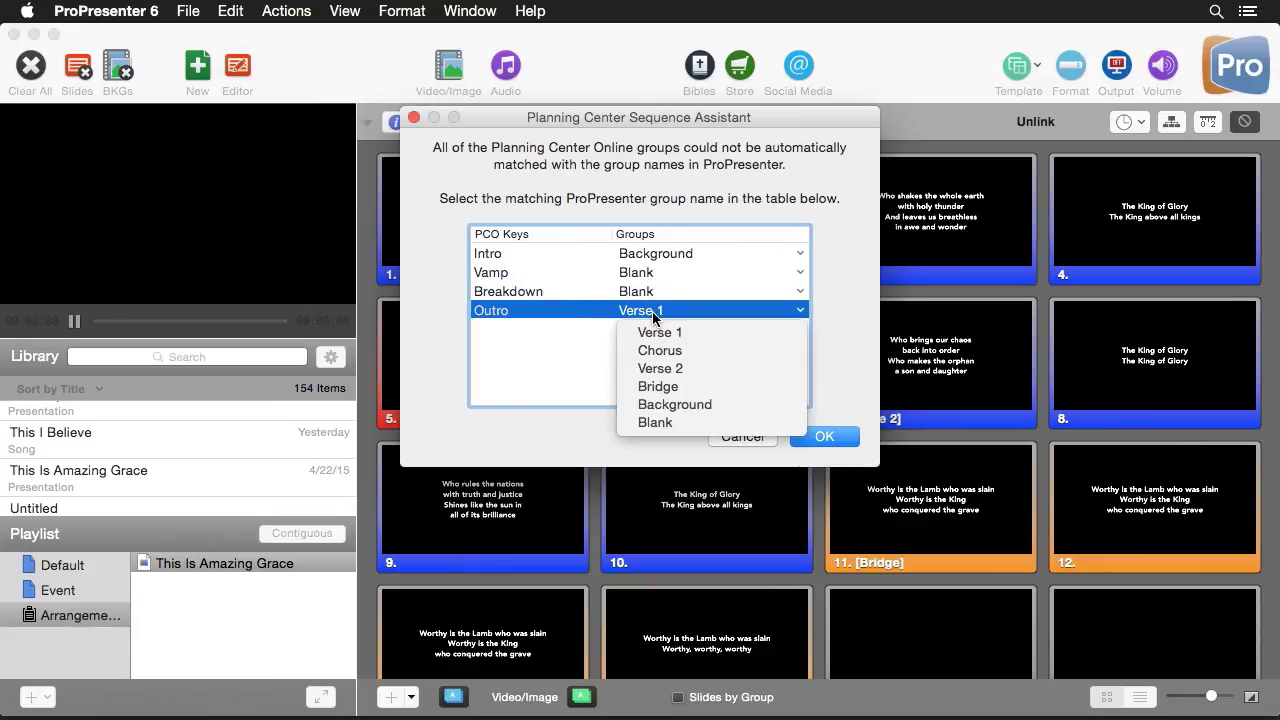
click(656, 419)
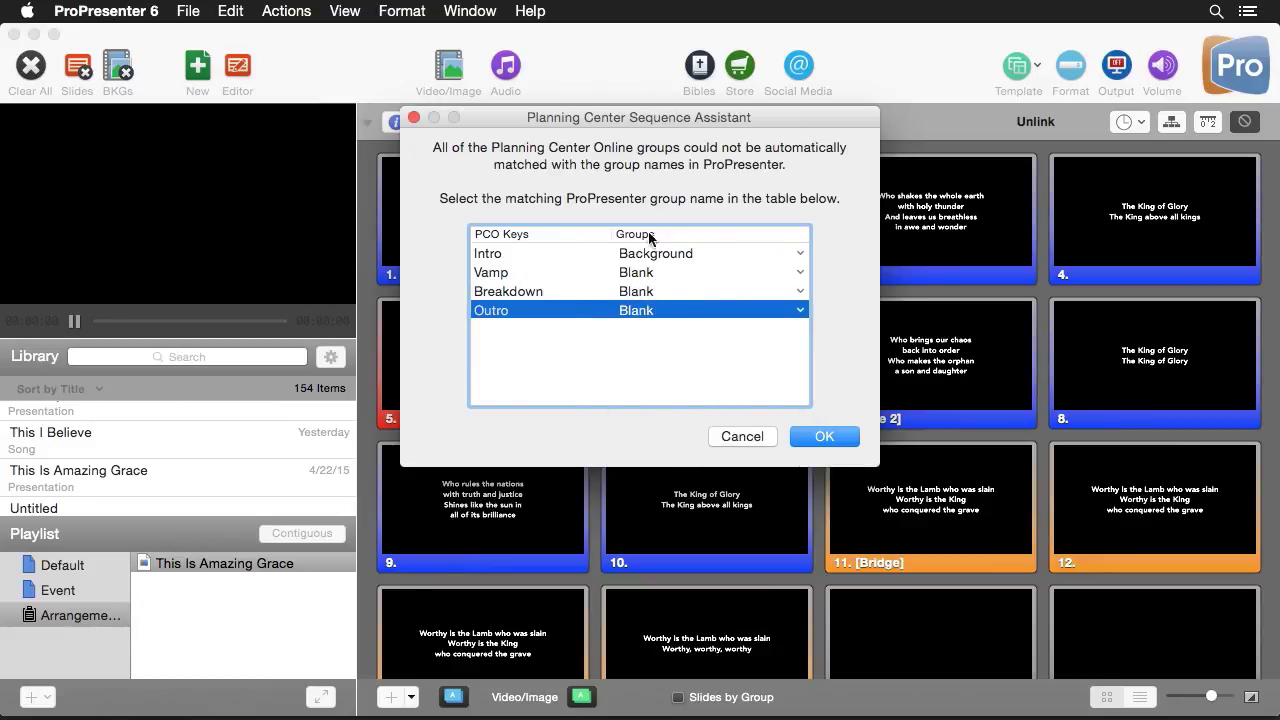
click(825, 440)
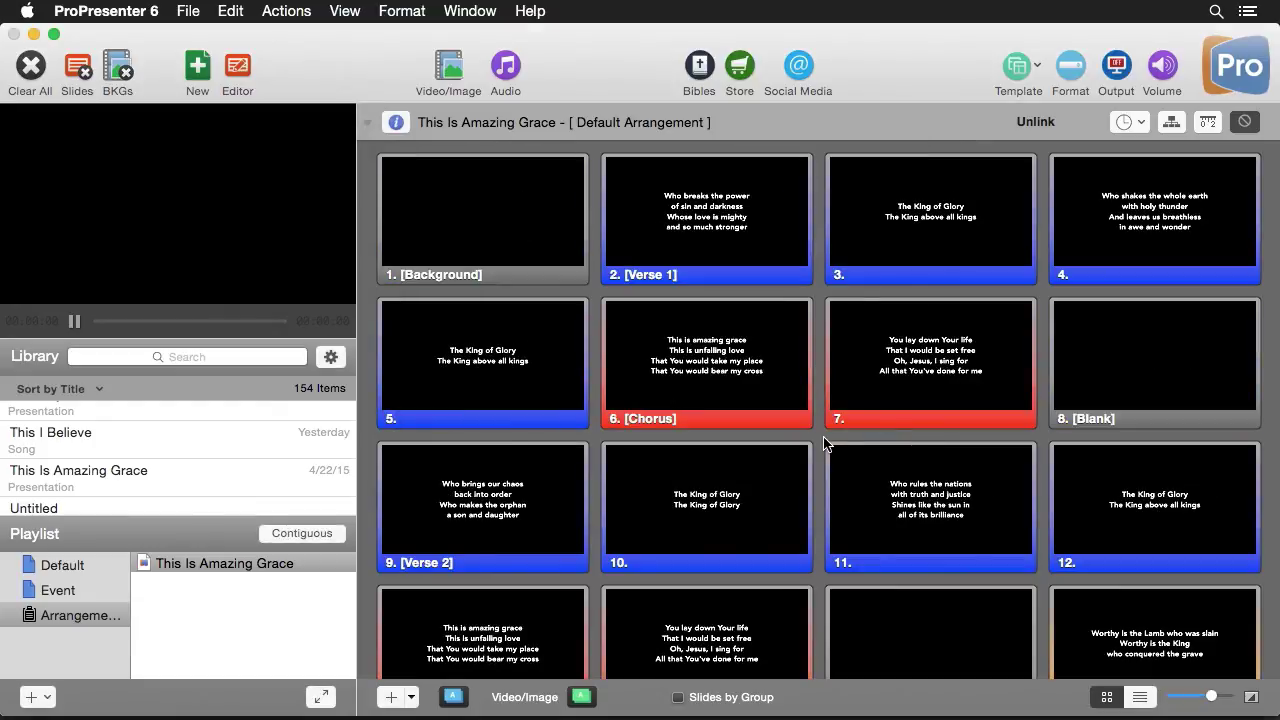